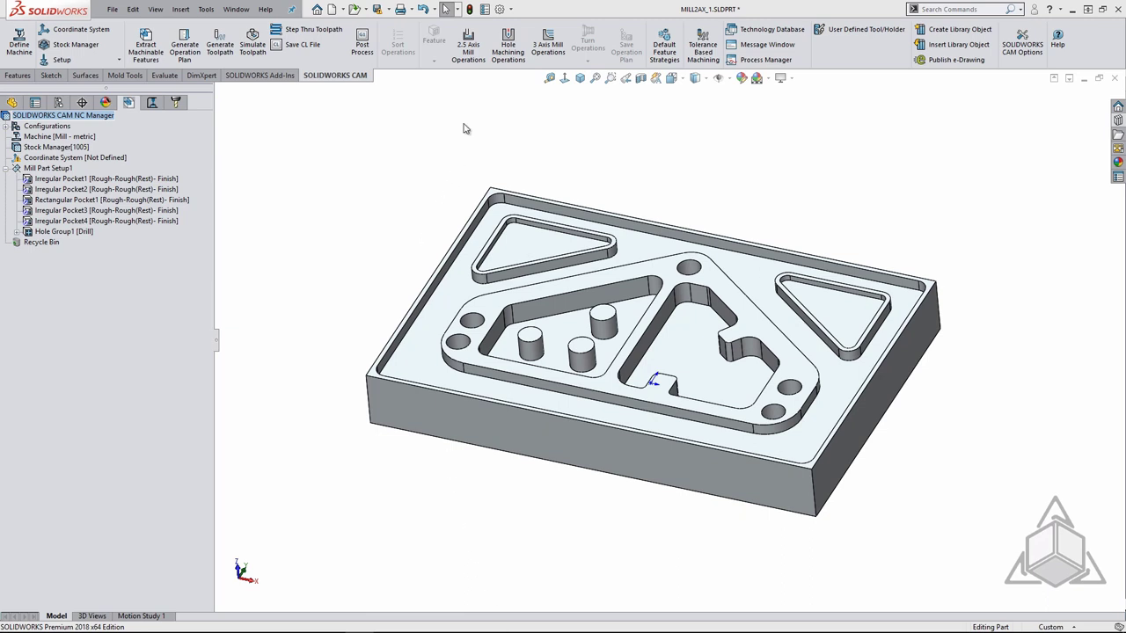
# Keep the SOLIDWORKS CAM 2018 add-in checked in the Add-Ins list and confirm
pyautogui.click(511, 10)
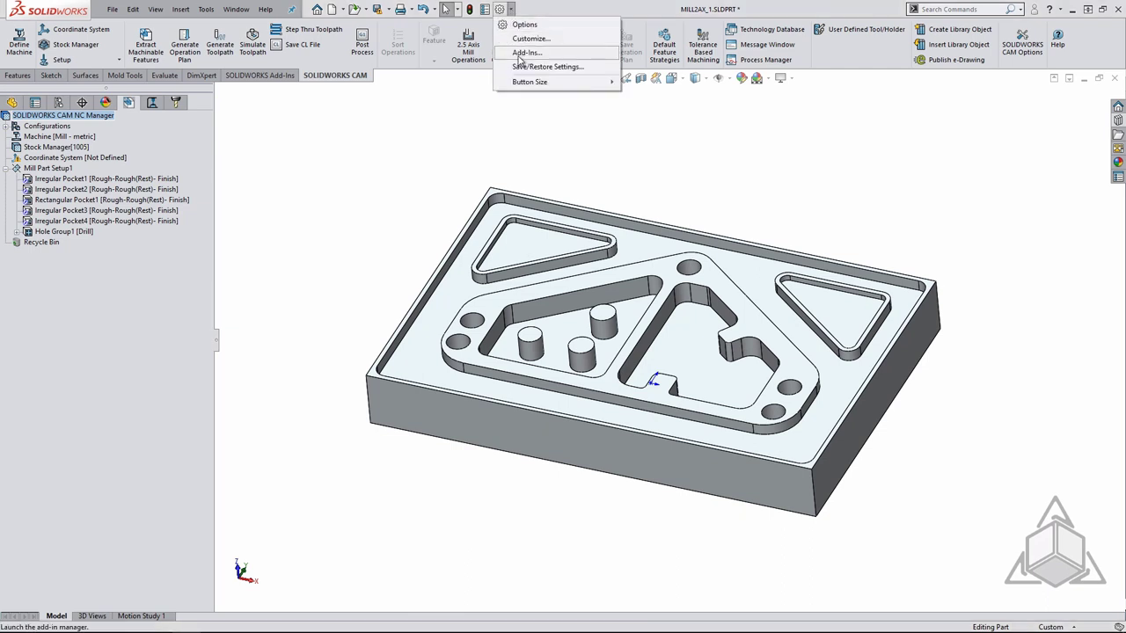
pyautogui.click(519, 54)
pyautogui.scroll(-5, 415, 213)
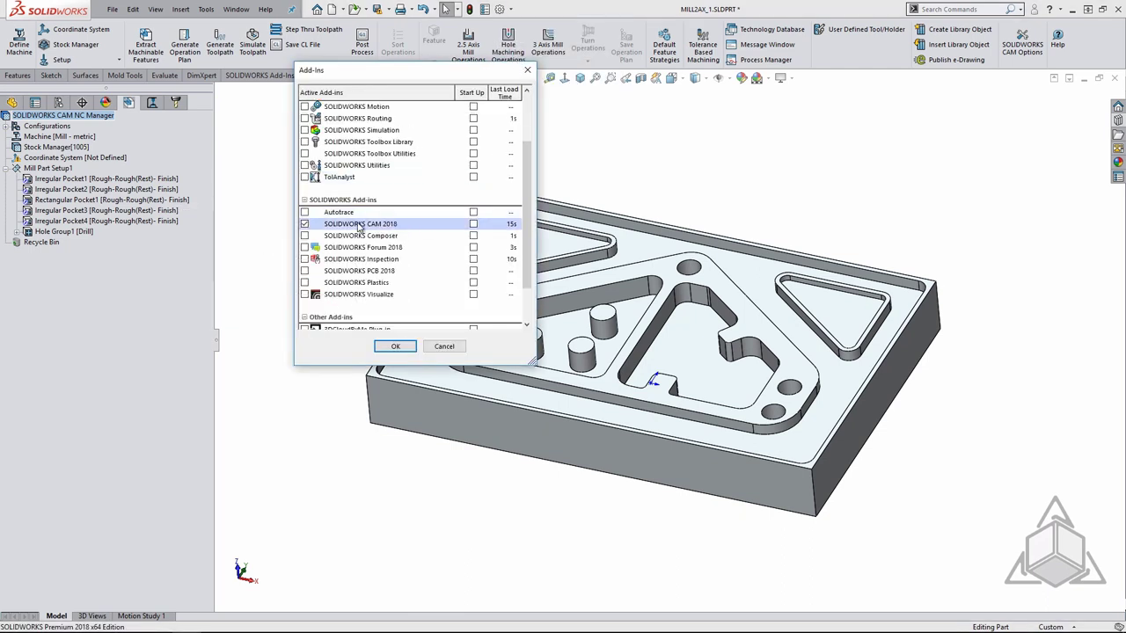
pyautogui.click(306, 225)
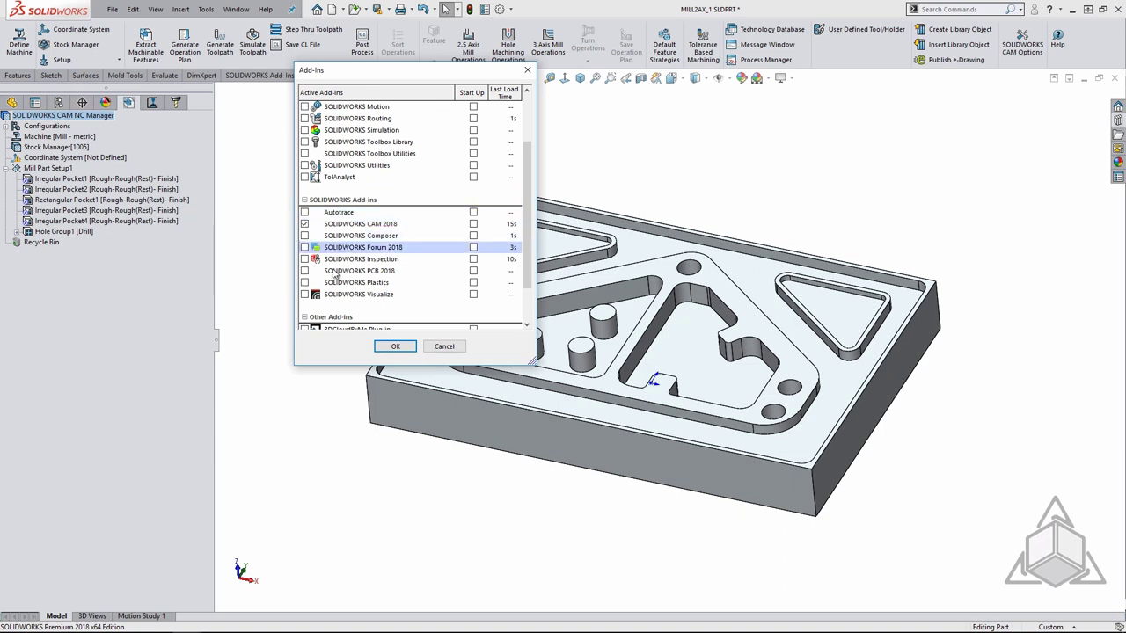
pyautogui.click(395, 346)
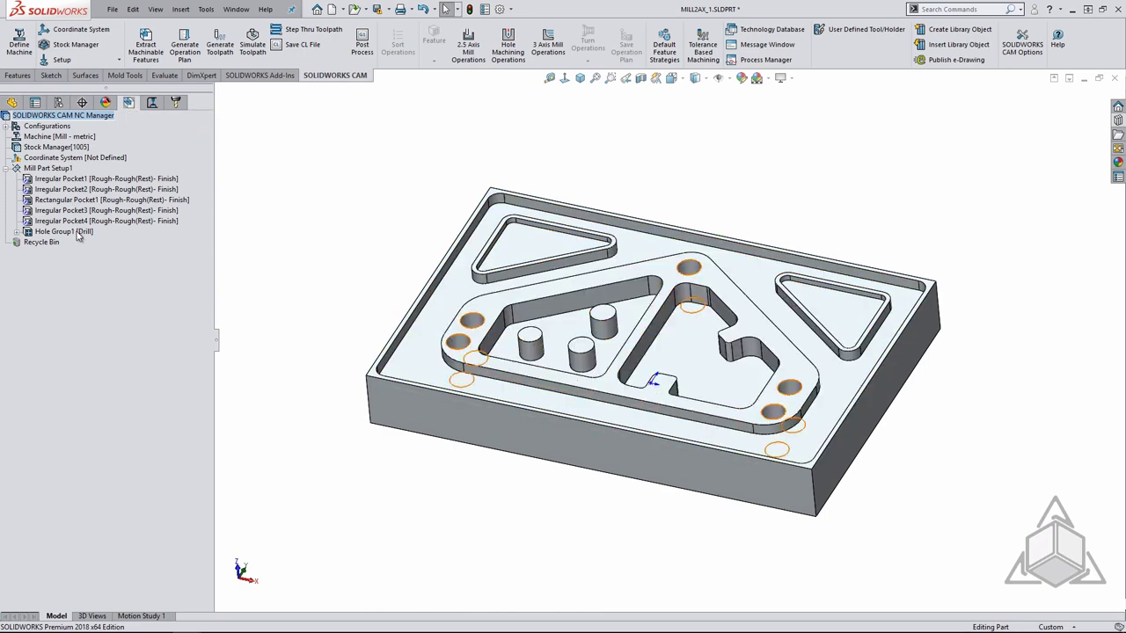
# Show the CAM Tool Tree with tools T04 through T50 and bring up tool T41's actions
pyautogui.click(153, 103)
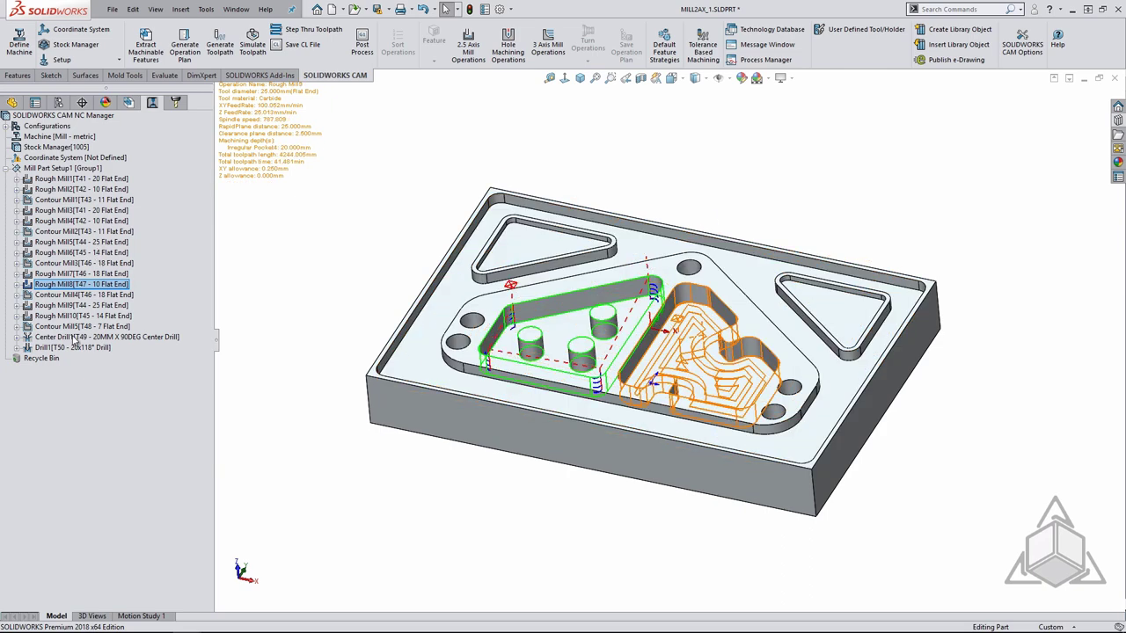
pyautogui.click(174, 104)
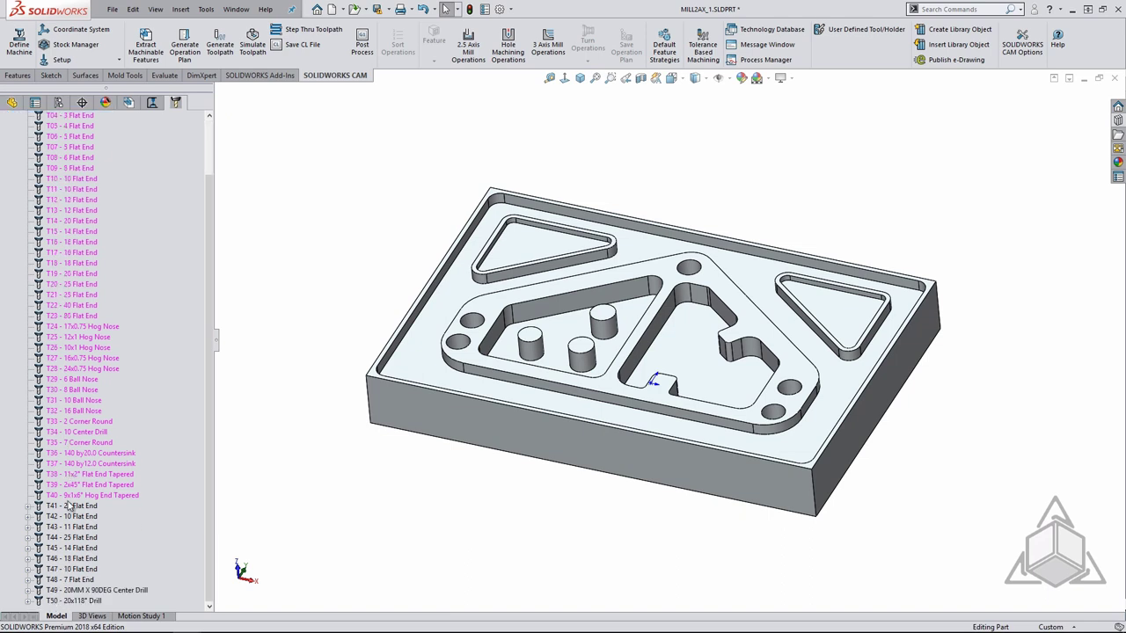
pyautogui.rightClick(69, 507)
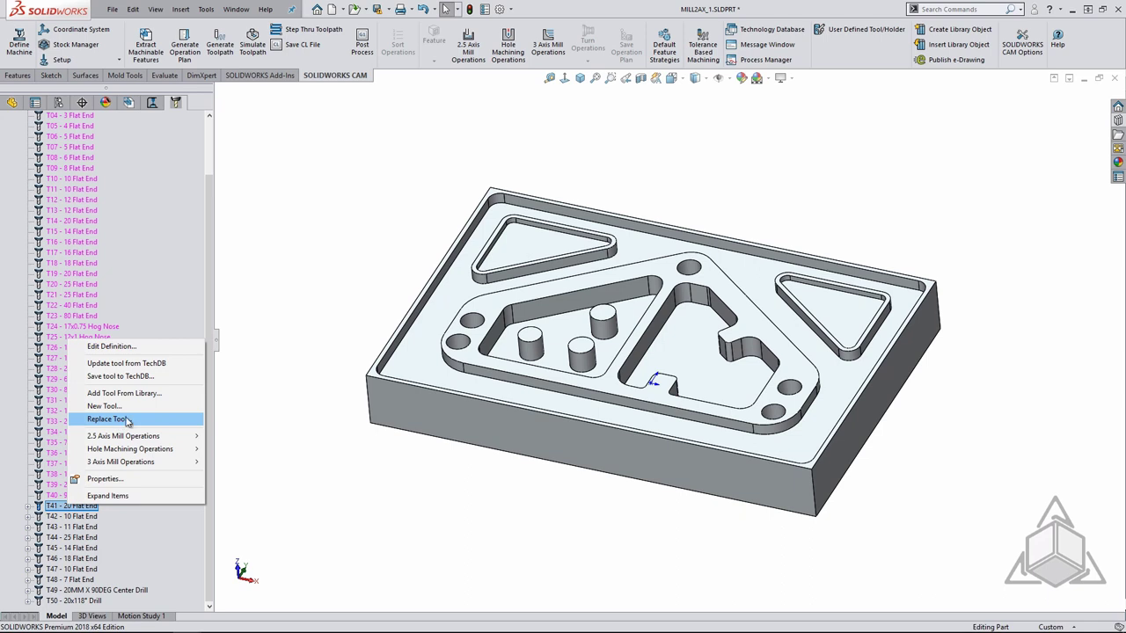
# Switch to the MILL2AX_2 part and show its CAM NC Manager tree
pyautogui.click(199, 420)
pyautogui.click(236, 9)
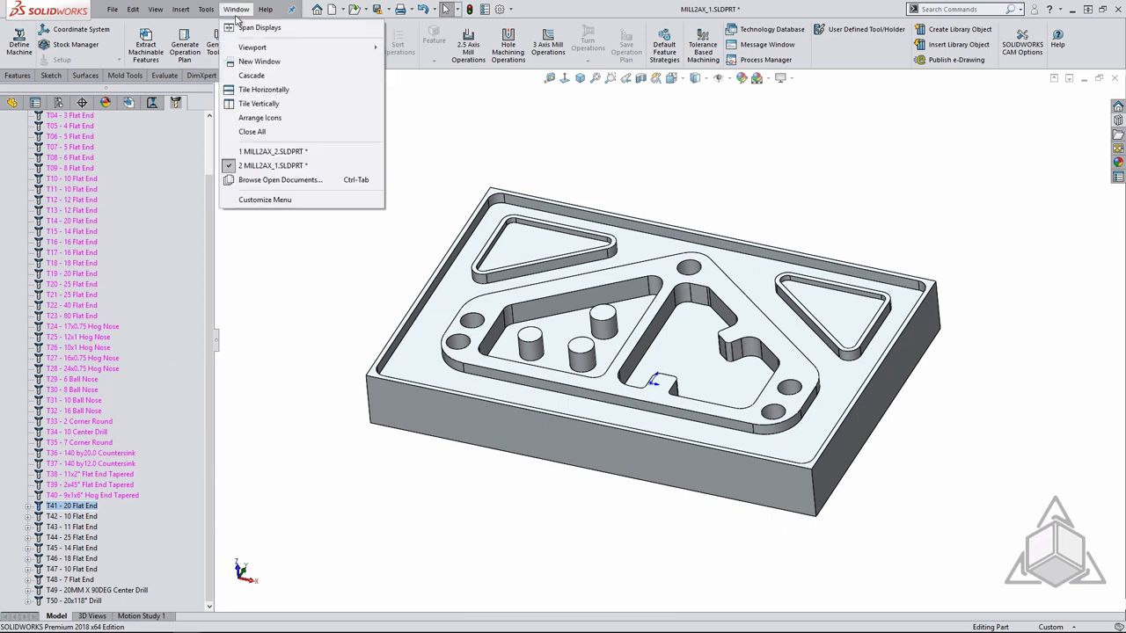
pyautogui.click(273, 155)
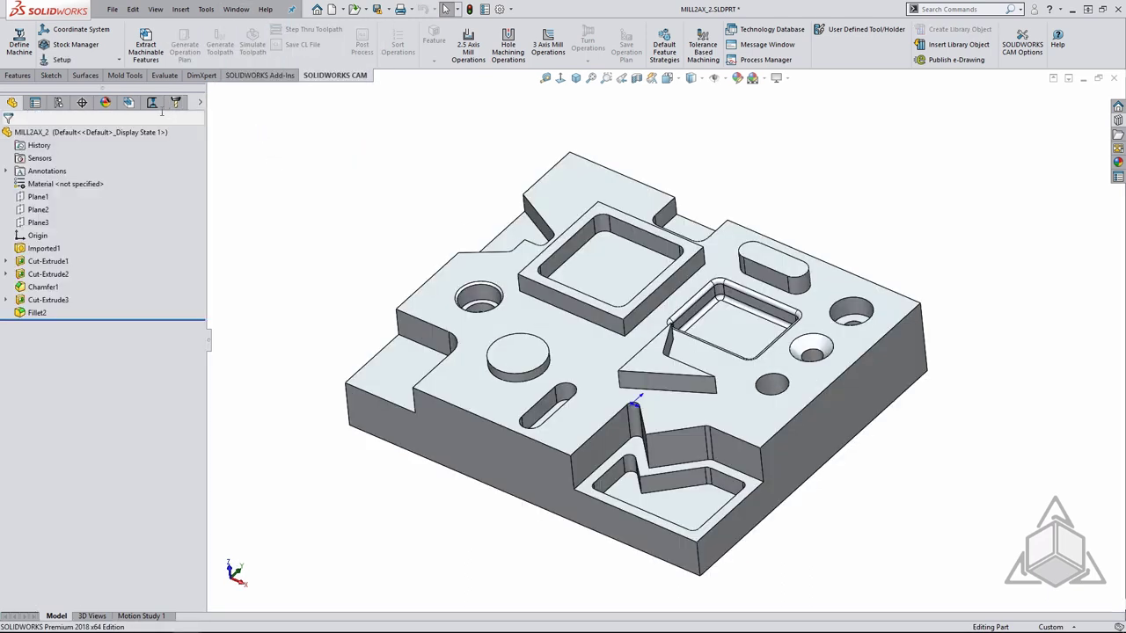
pyautogui.click(129, 103)
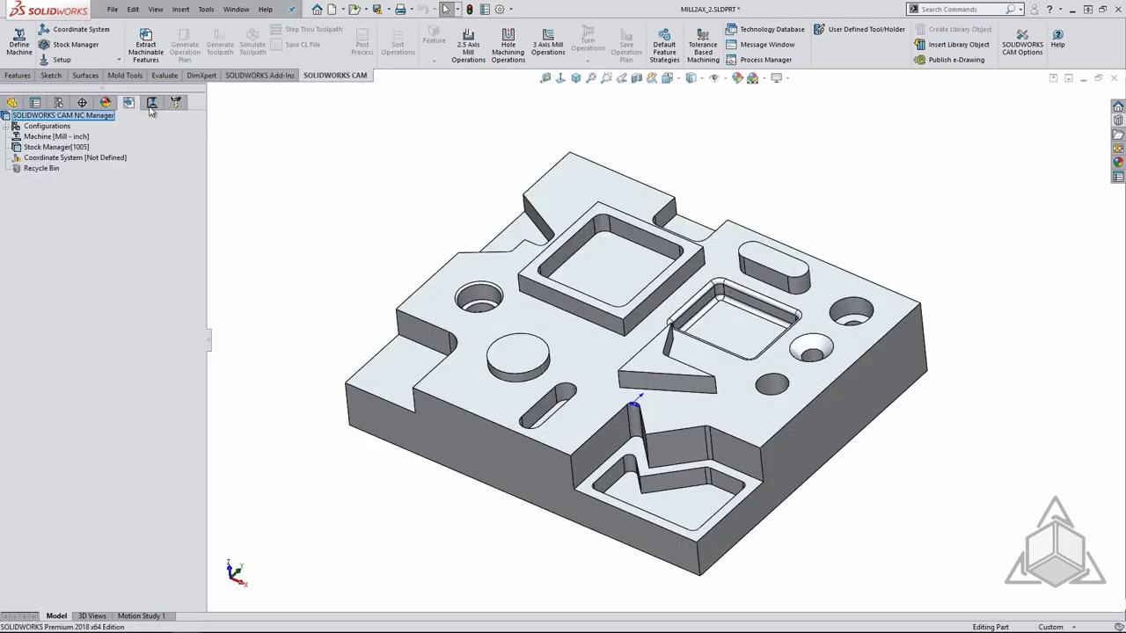
# Select the Mill - Inch machine and review its Tool Crib 1 (Inch) with 20 stations
pyautogui.click(51, 138)
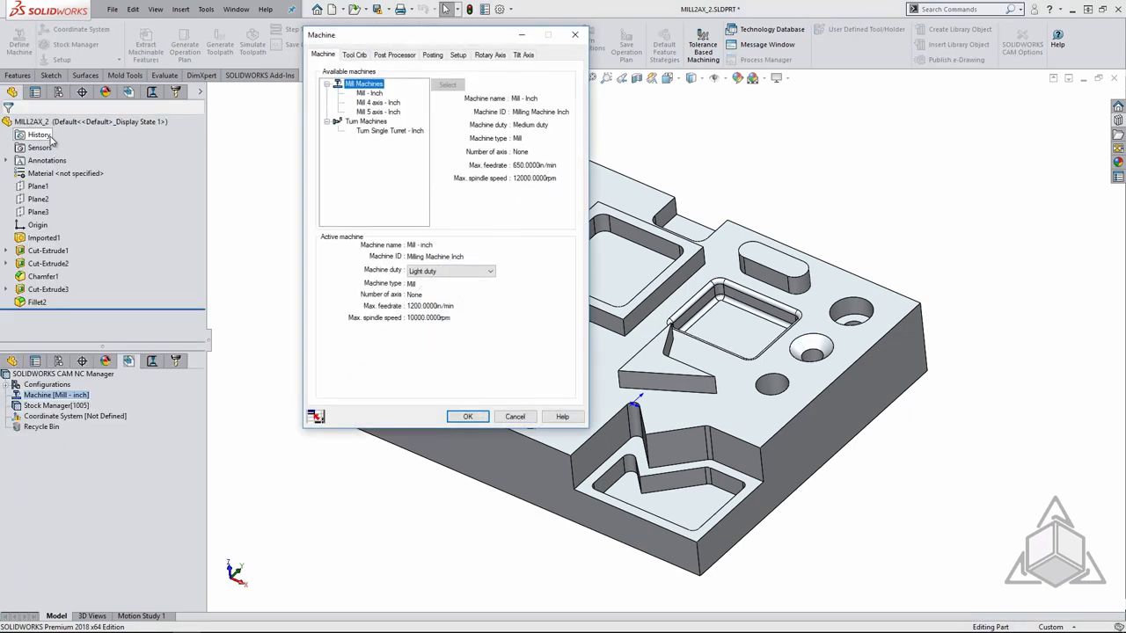
pyautogui.moveTo(385, 68); pyautogui.dragTo(508, 167)
pyautogui.click(492, 217)
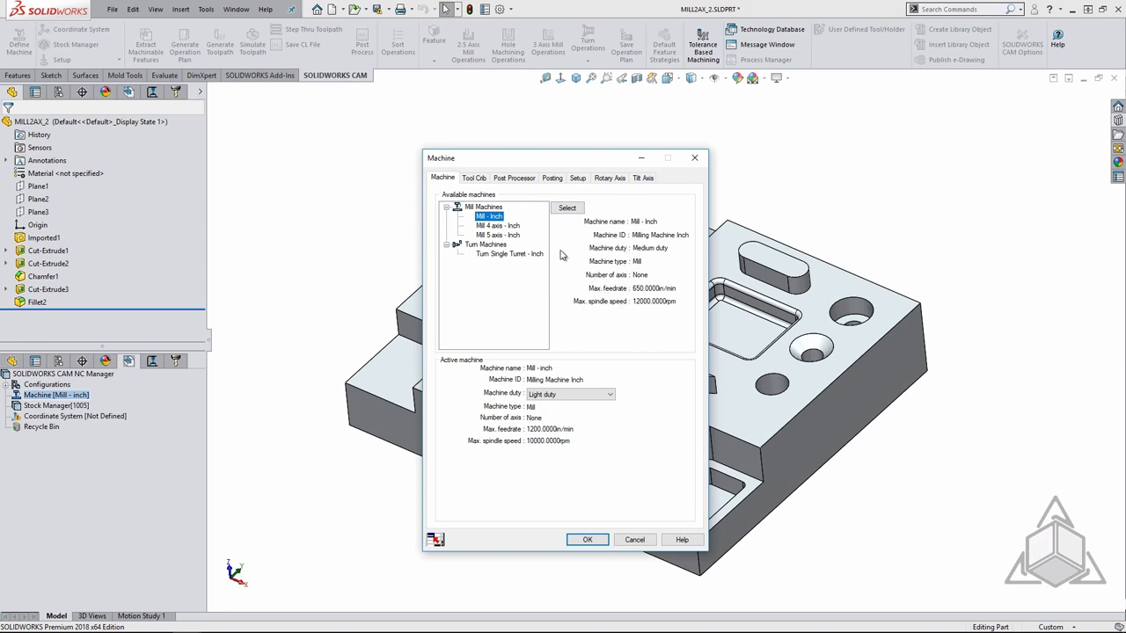
pyautogui.click(475, 180)
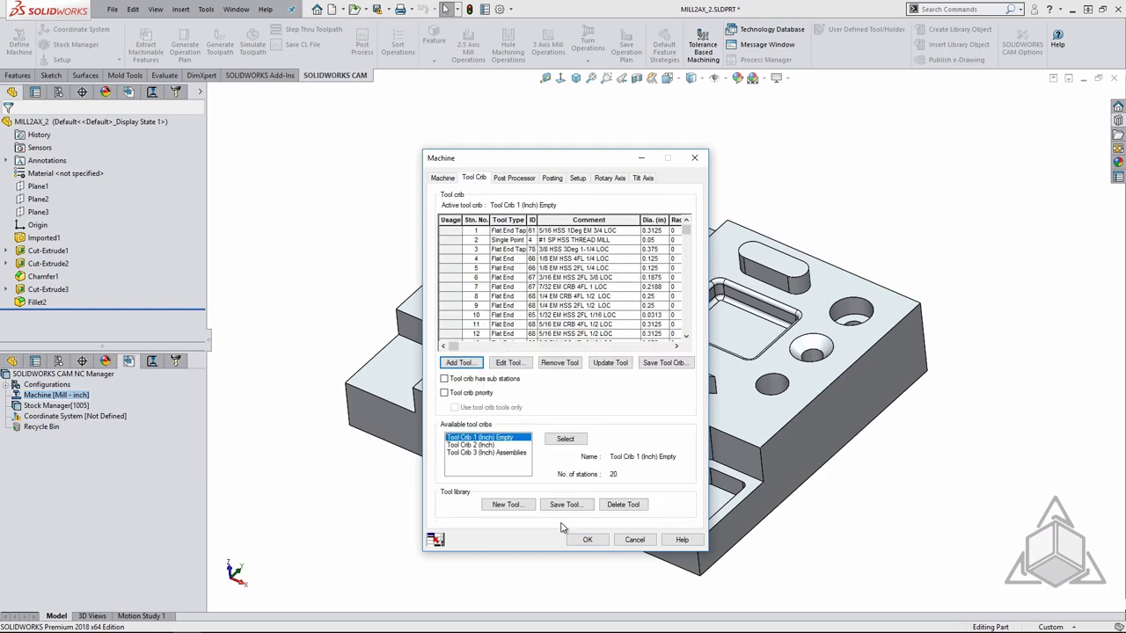
# Accept the machine settings and change the stock material from 1005 to 6061-T4
pyautogui.click(585, 540)
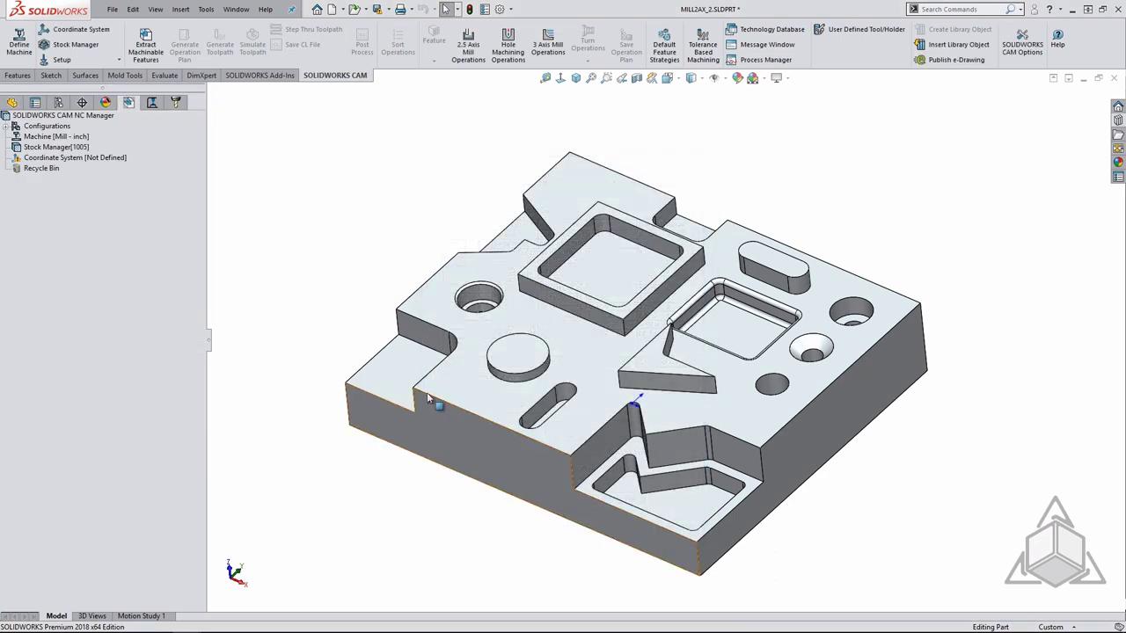
pyautogui.click(68, 150)
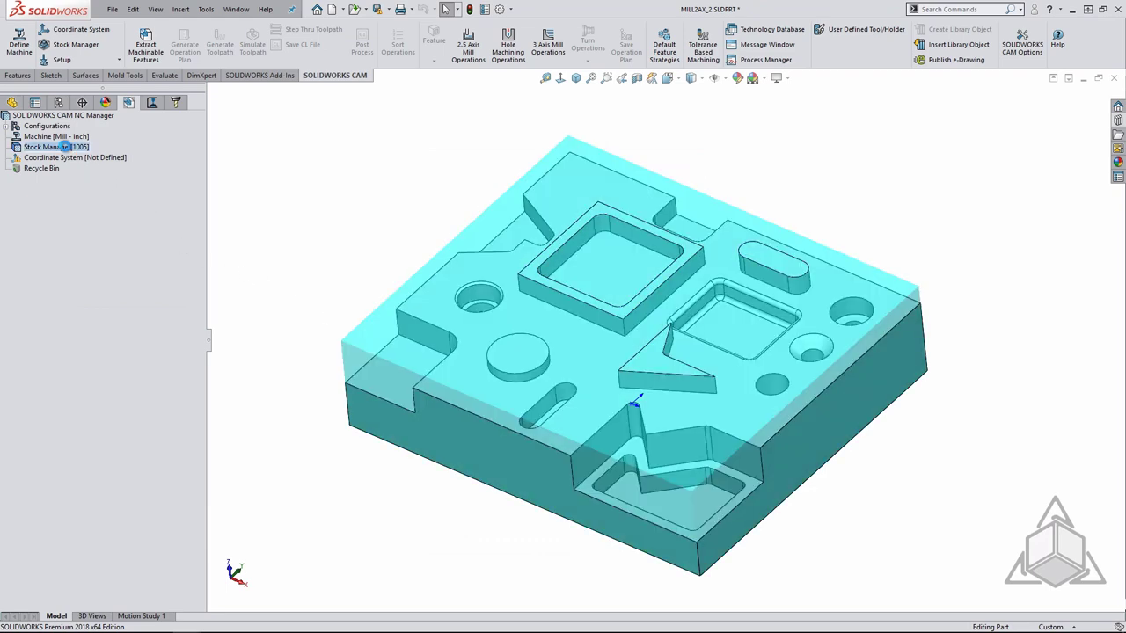
pyautogui.doubleClick(64, 147)
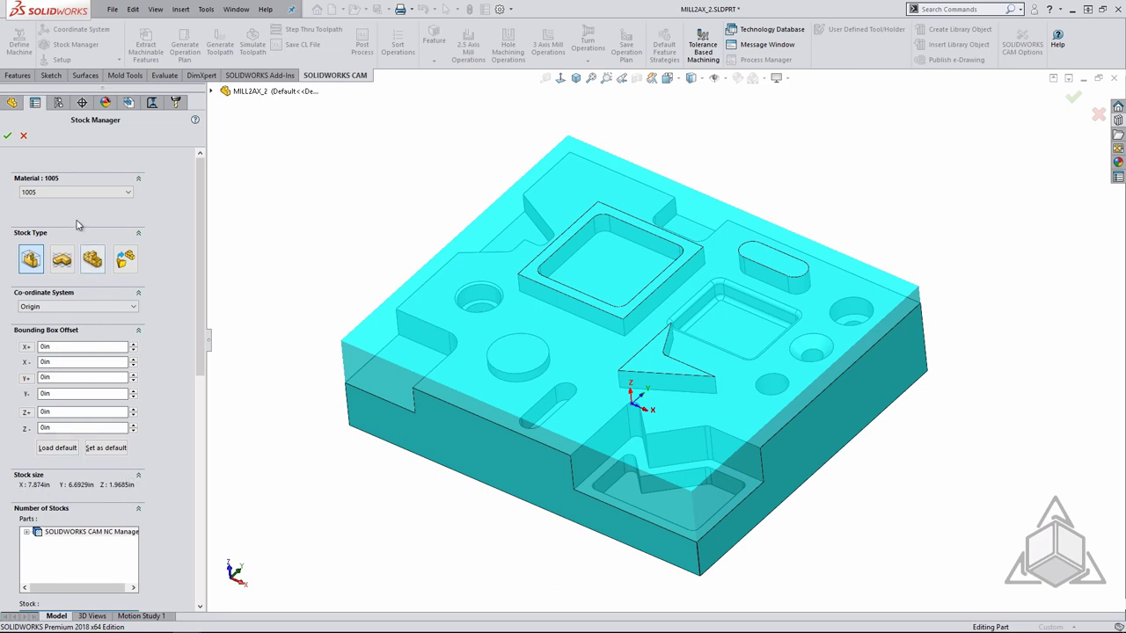
pyautogui.click(77, 192)
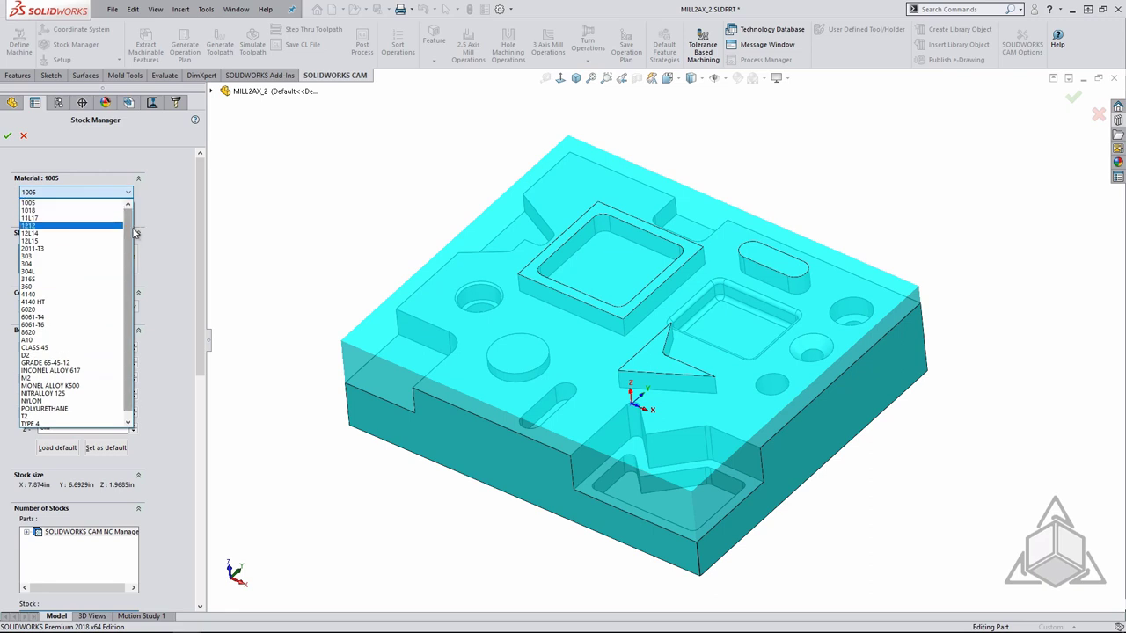
pyautogui.click(62, 317)
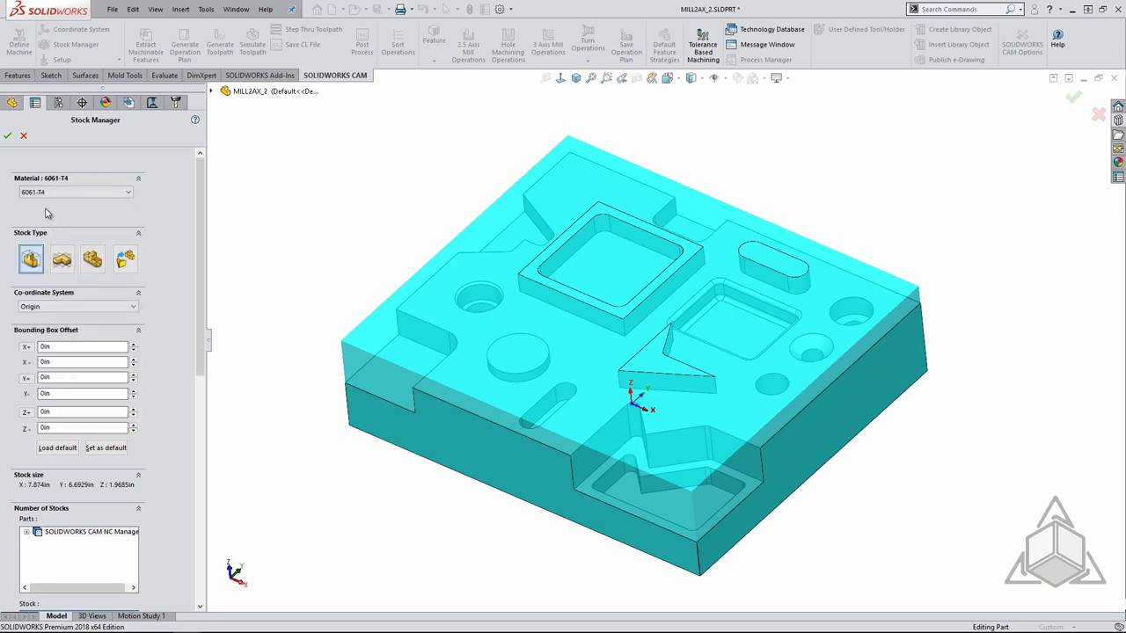
pyautogui.click(7, 136)
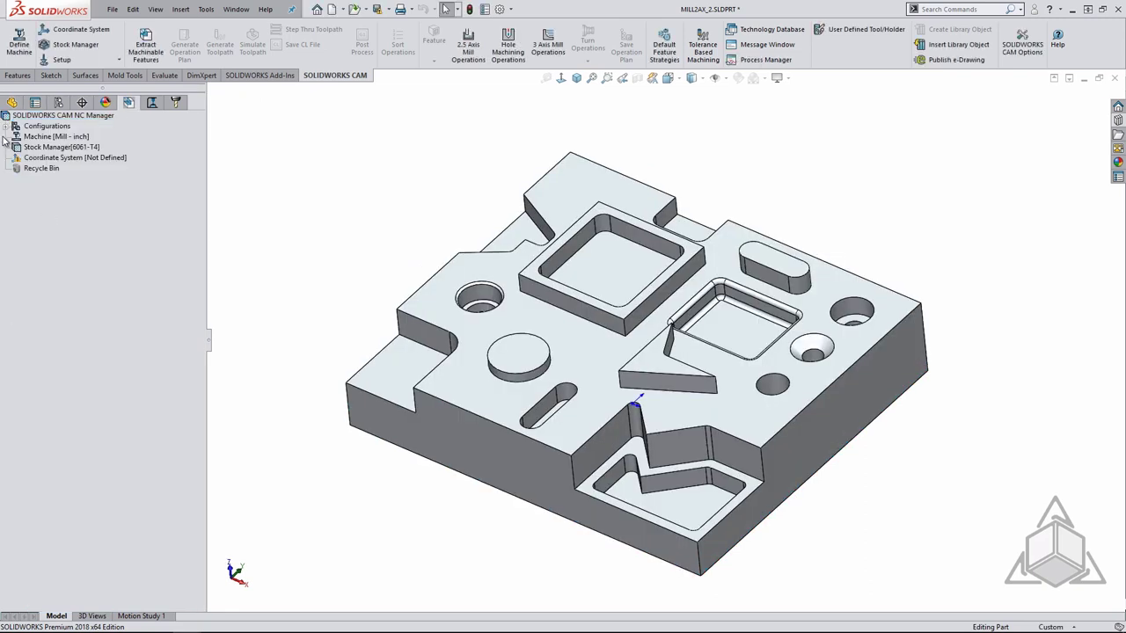
# Place the fixture coordinate system origin at the stock bounding box's left corner vertex
pyautogui.doubleClick(62, 158)
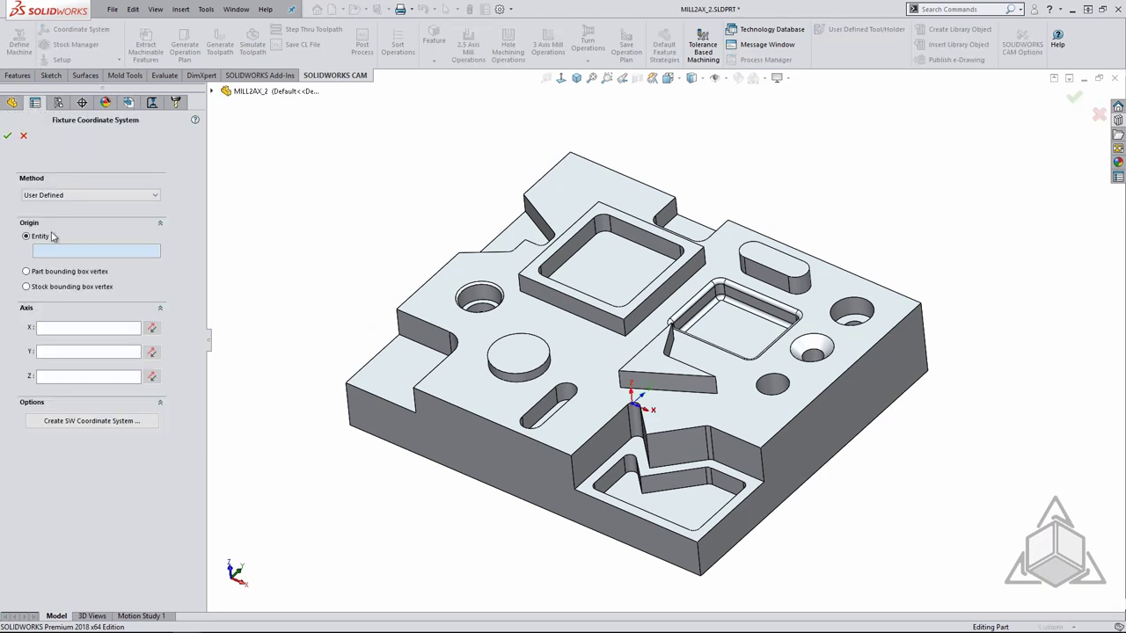
pyautogui.click(27, 286)
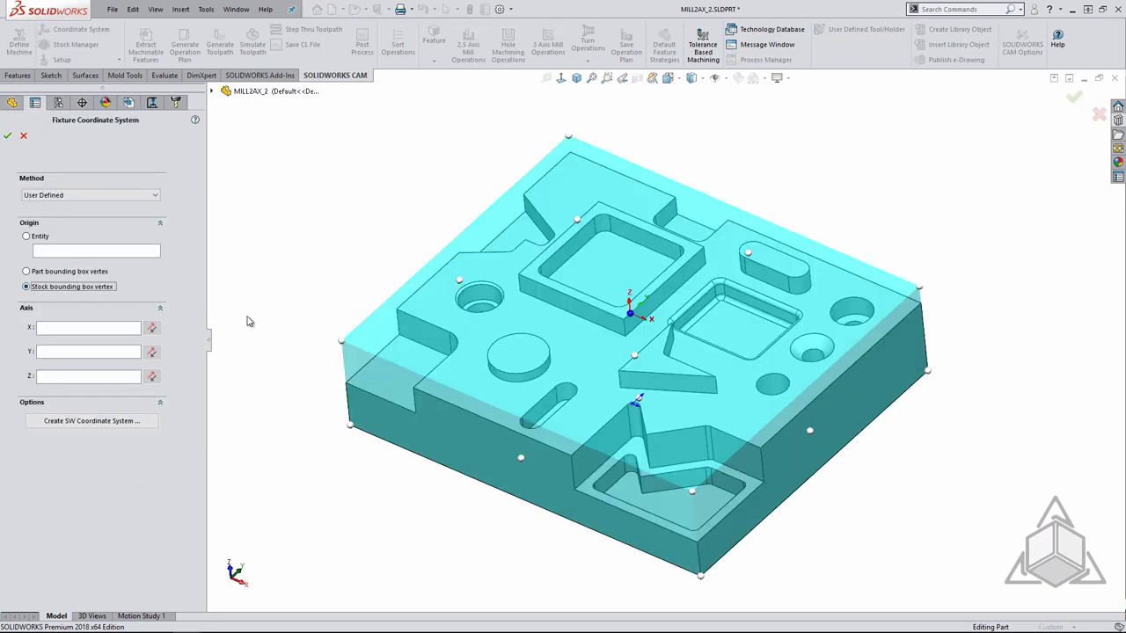
pyautogui.click(342, 342)
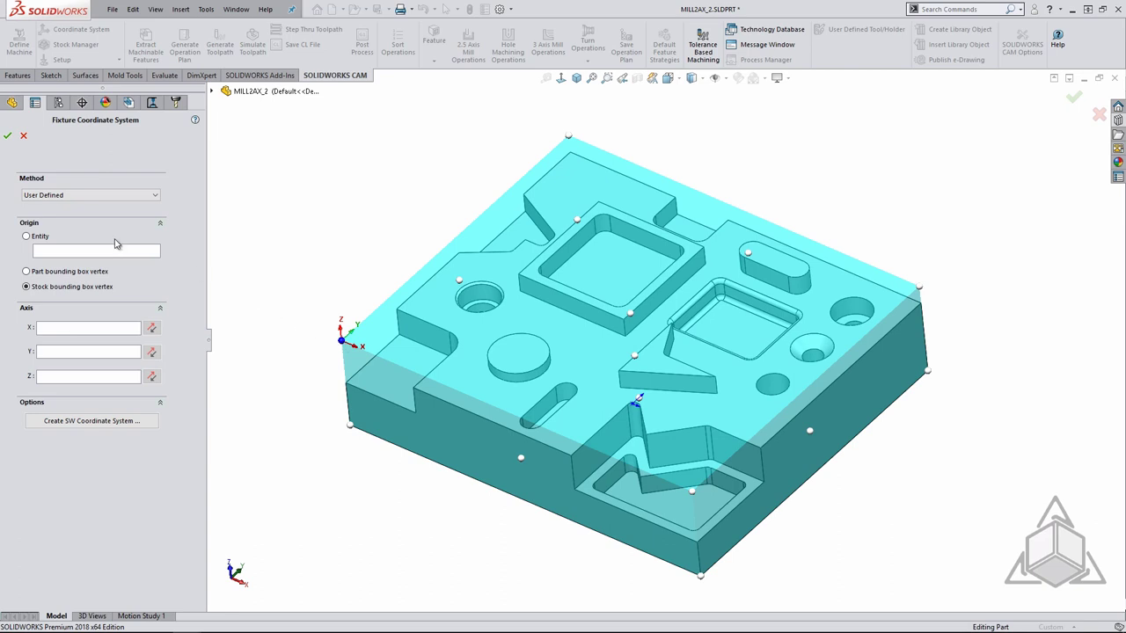
pyautogui.click(9, 137)
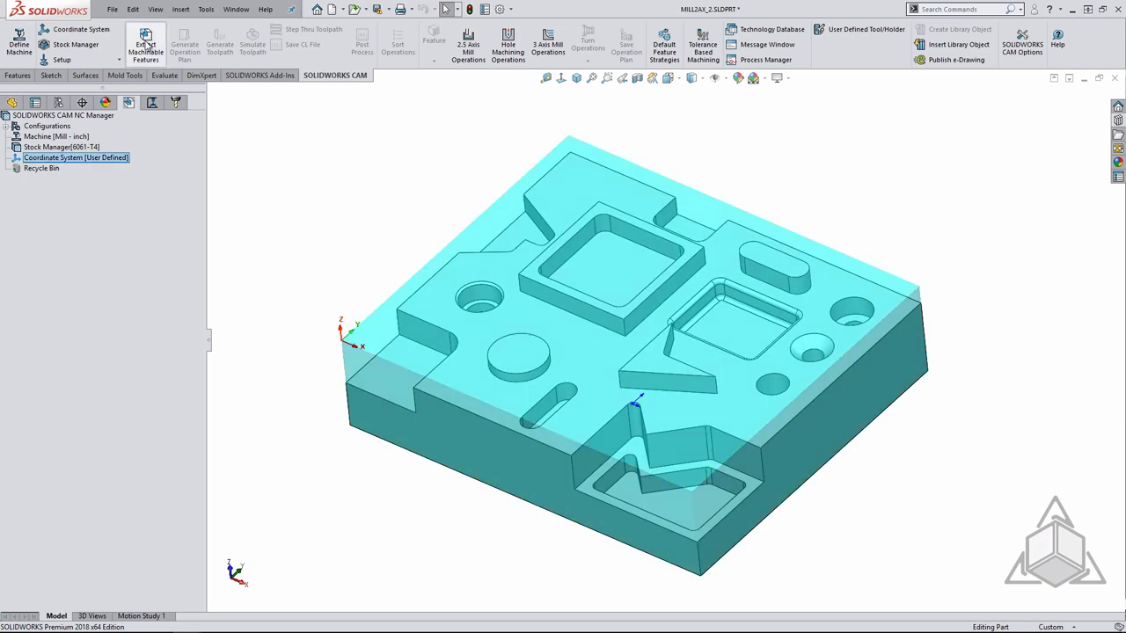
# Extract machinable features and generate toolpaths for the rough, contour and drilling operations
pyautogui.click(145, 44)
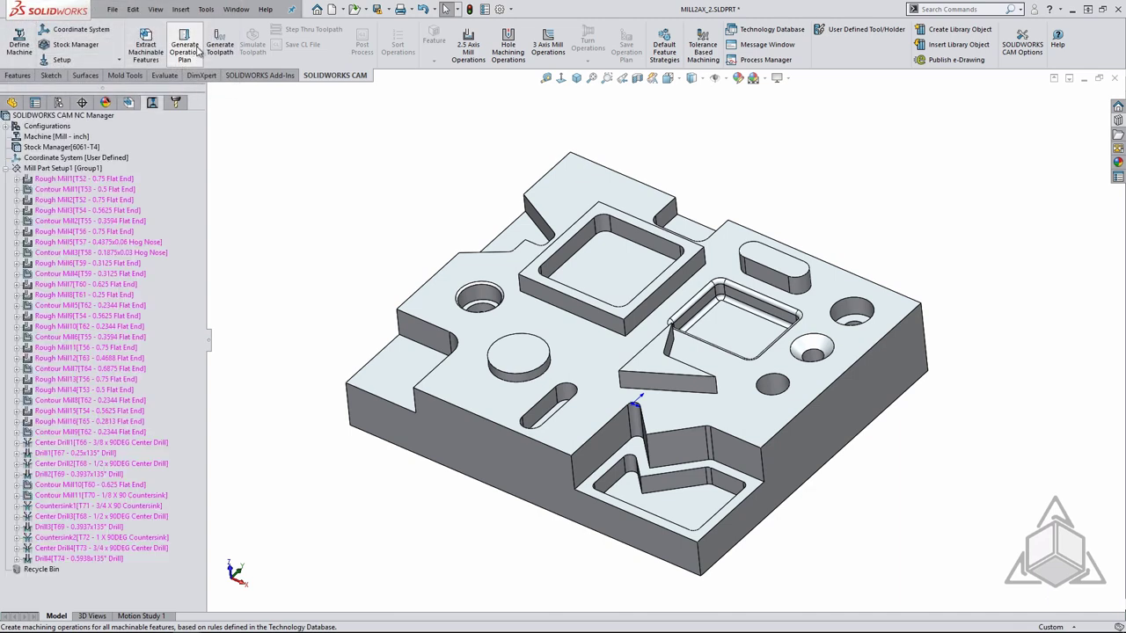
pyautogui.click(216, 46)
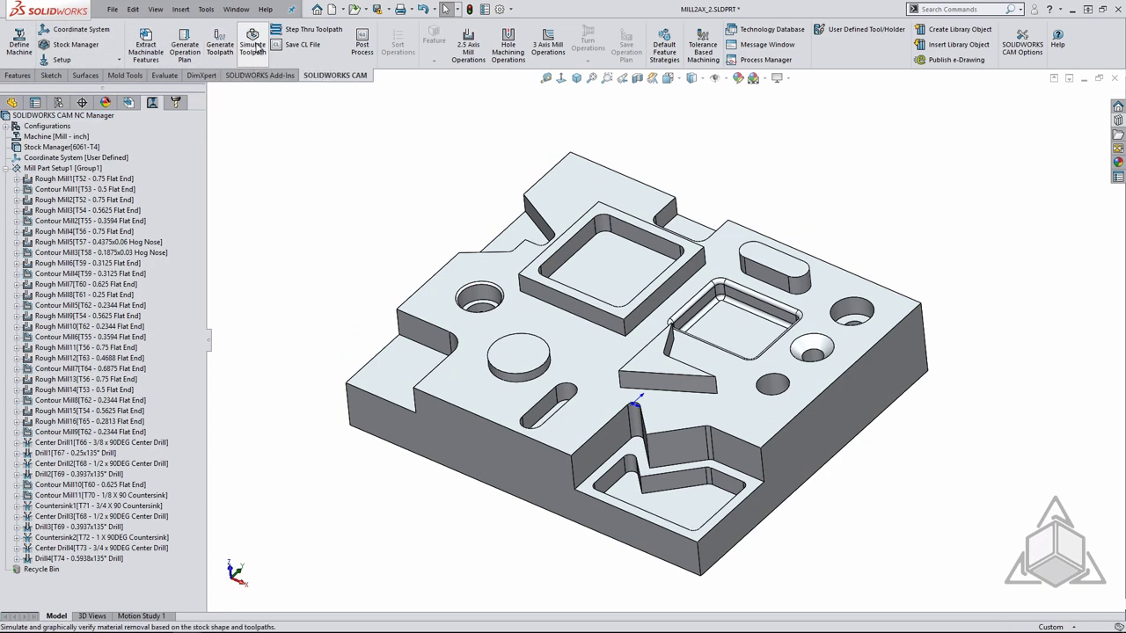
# Play the toolpath simulation at near-maximum speed and compare the cut stock with the part
pyautogui.click(254, 45)
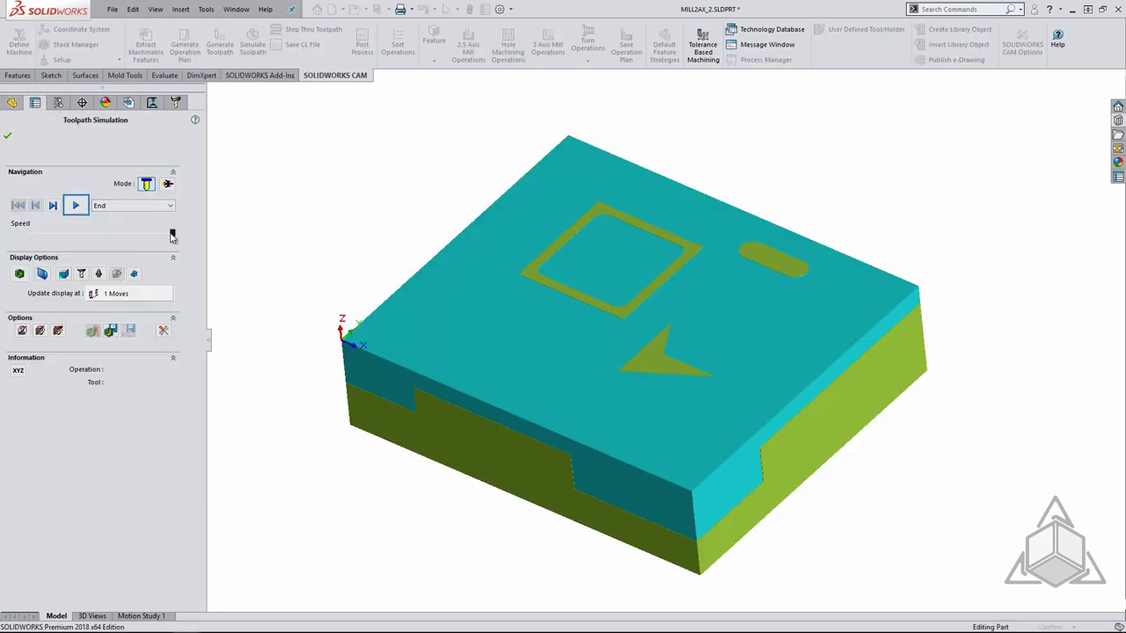
pyautogui.moveTo(173, 236); pyautogui.dragTo(90, 234)
pyautogui.click(76, 205)
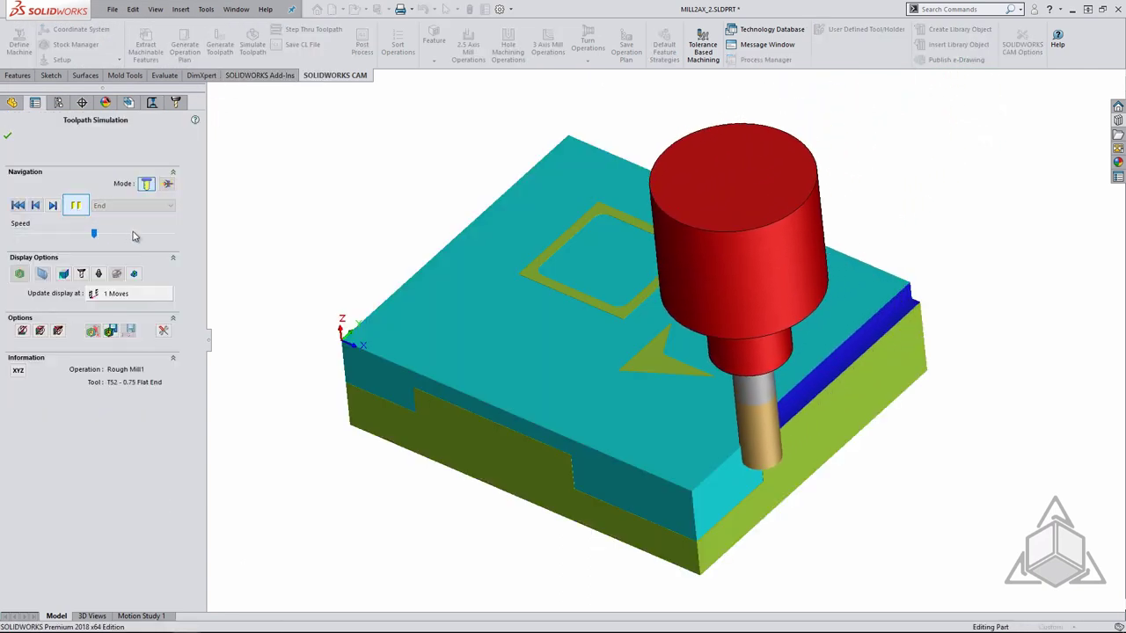
pyautogui.click(134, 236)
pyautogui.moveTo(134, 235); pyautogui.dragTo(171, 237)
pyautogui.click(76, 206)
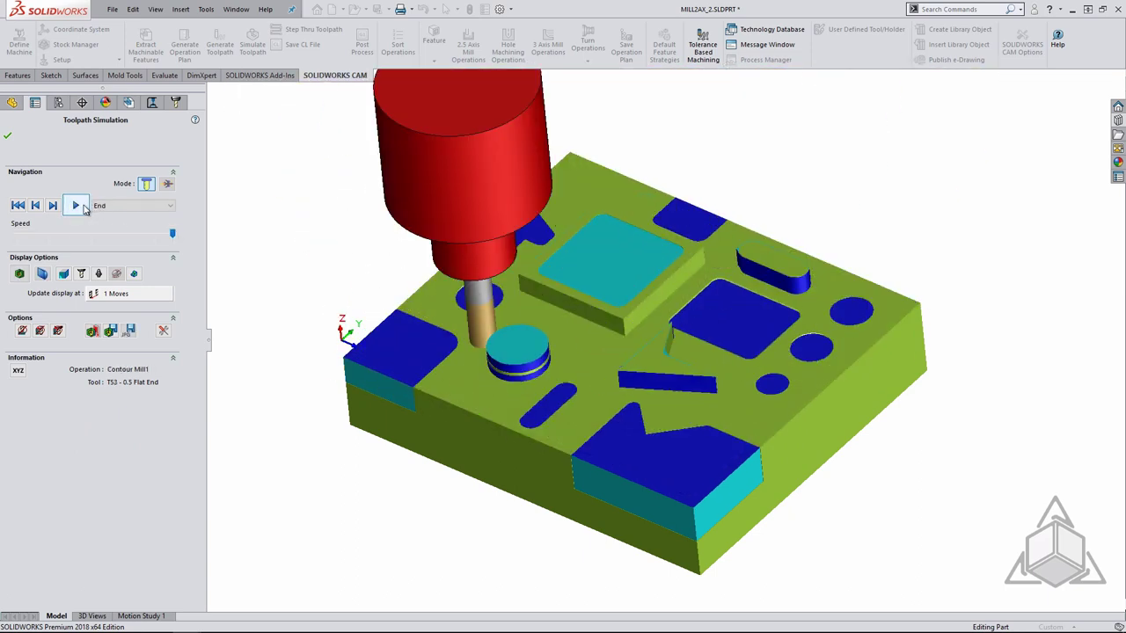
pyautogui.click(19, 274)
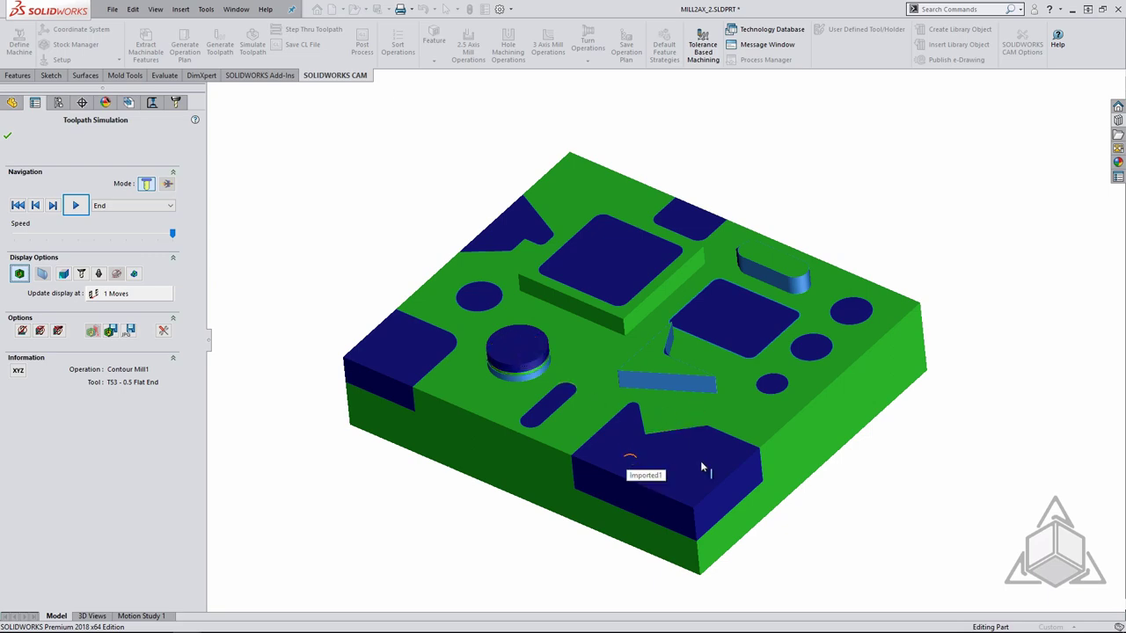
# Review Rough Mill1's F/S, Roughing and NC parameters for the 0.75in flat end tool, then regenerate
pyautogui.click(8, 136)
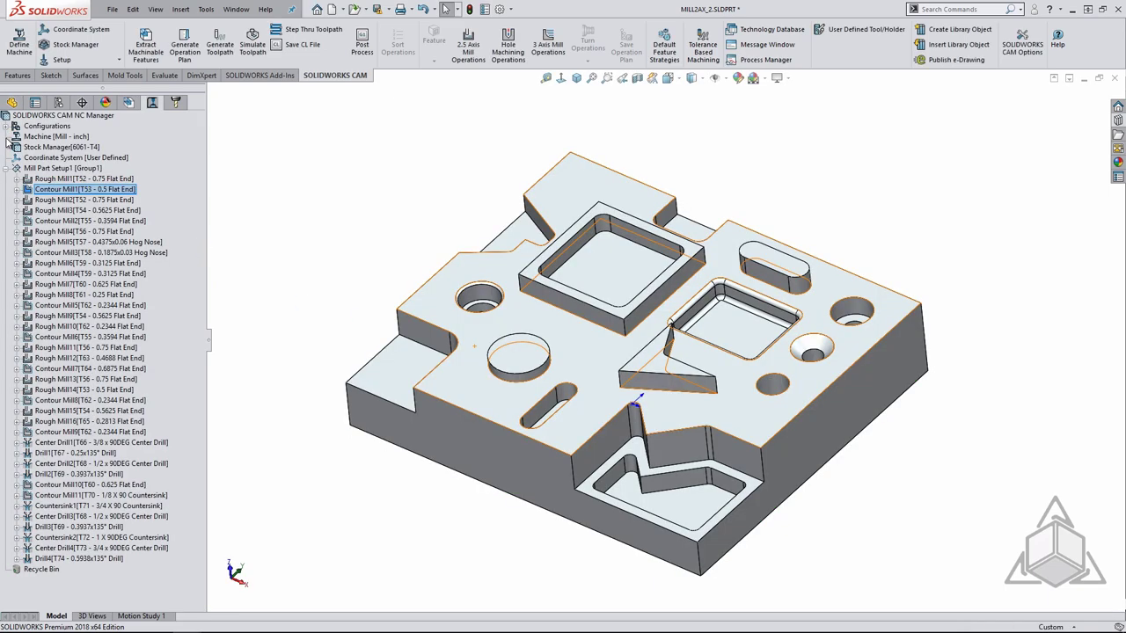
pyautogui.click(85, 181)
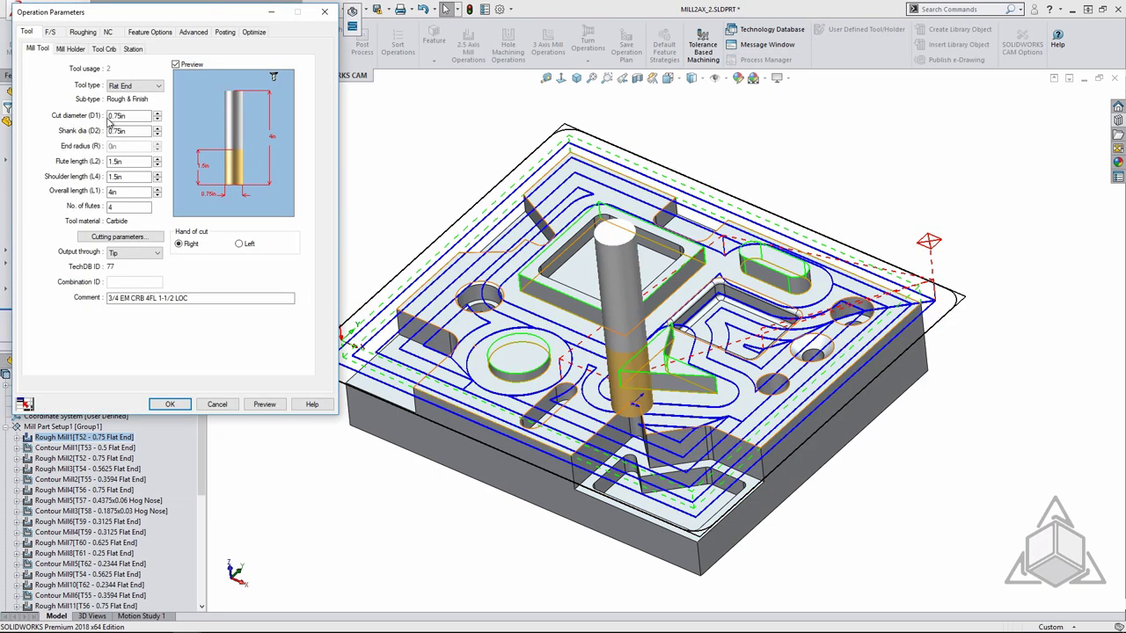
pyautogui.click(51, 32)
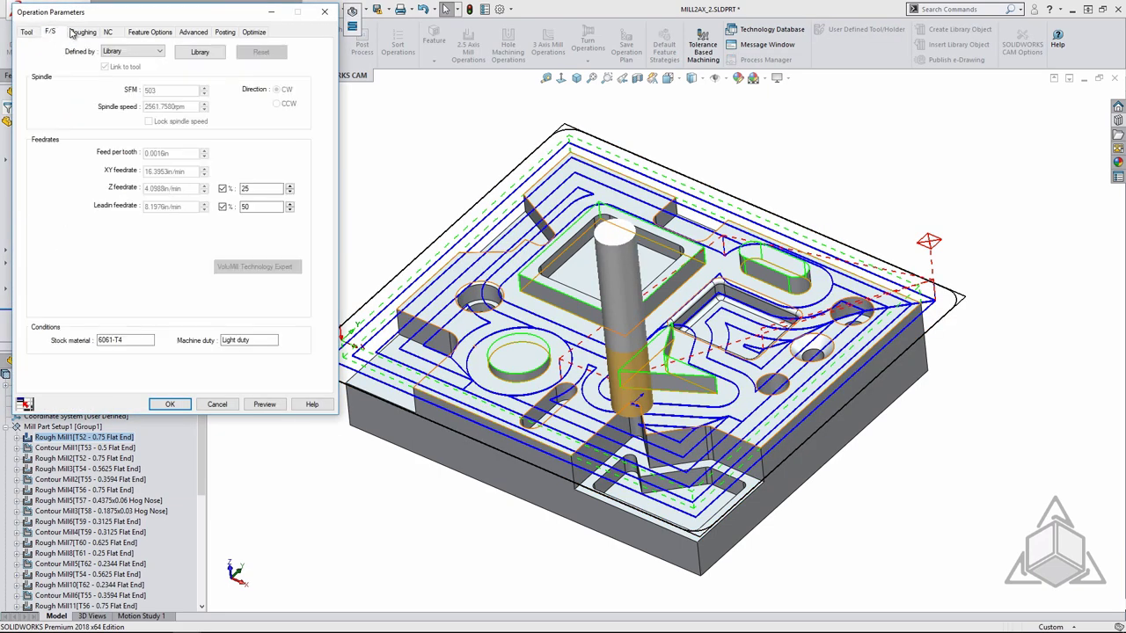
pyautogui.click(79, 32)
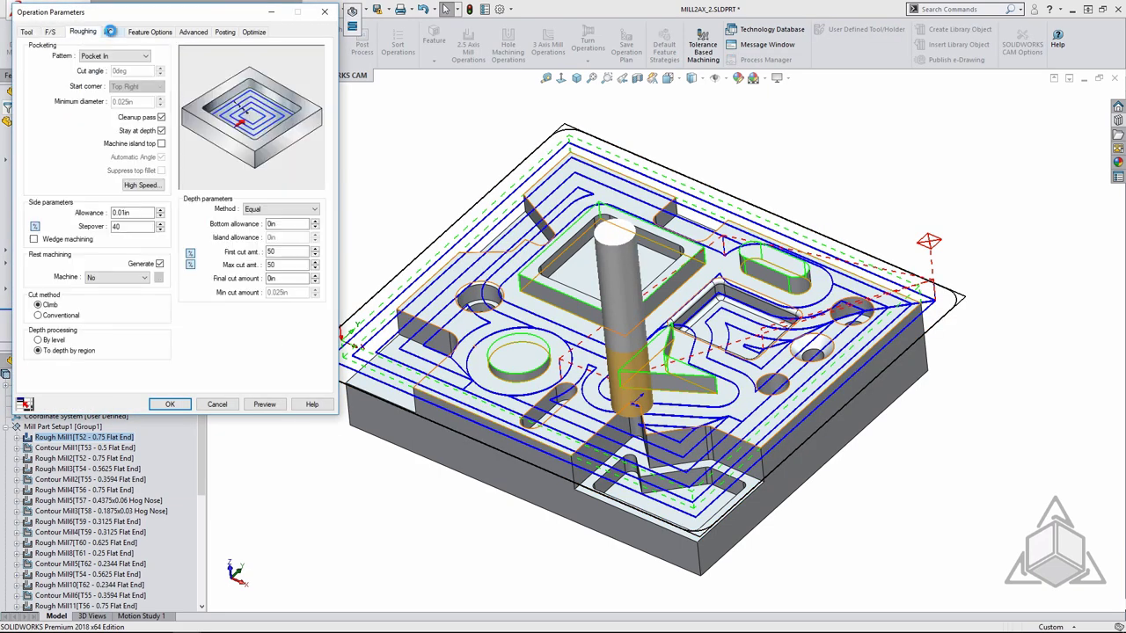
pyautogui.click(106, 33)
pyautogui.click(175, 403)
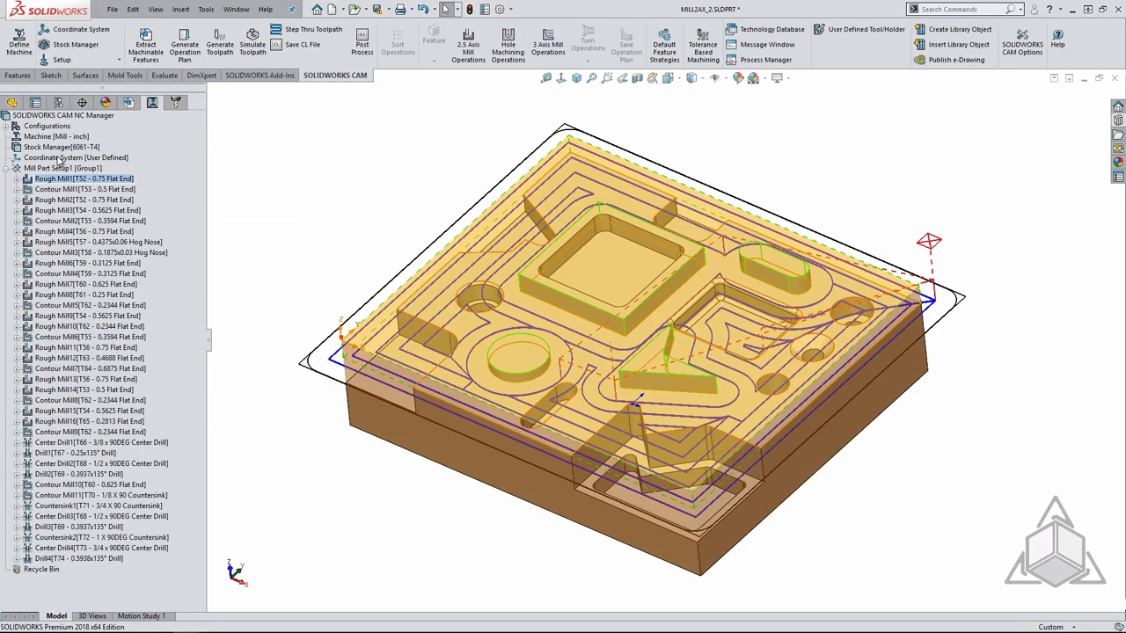
# Sort Mill Part Setup1's operations by operation type
pyautogui.rightClick(56, 168)
pyautogui.click(102, 309)
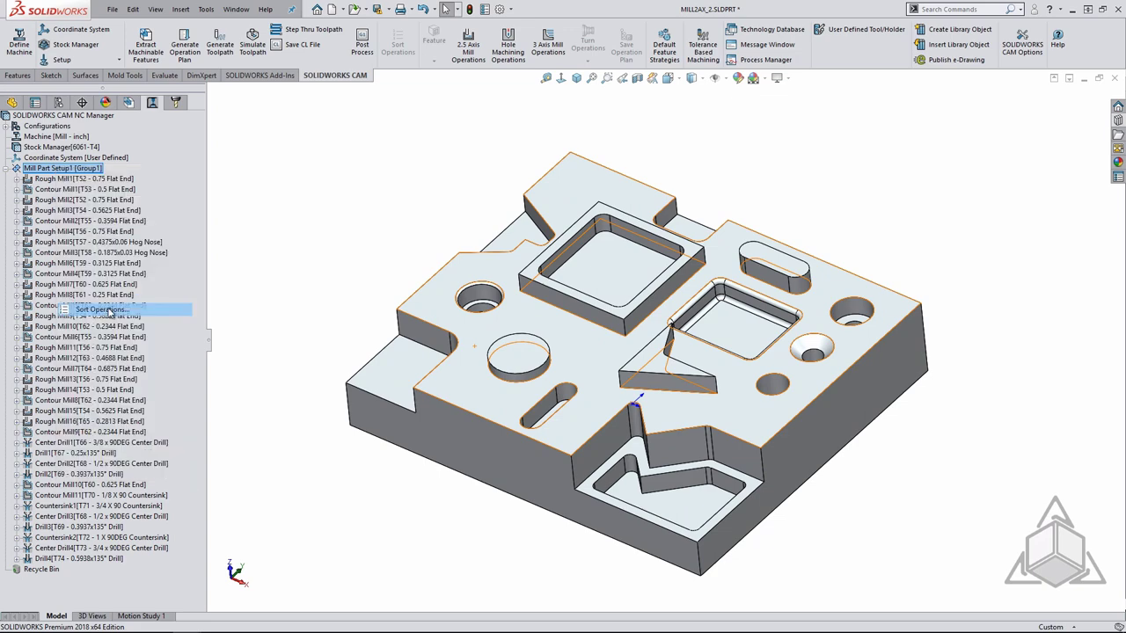
pyautogui.click(406, 173)
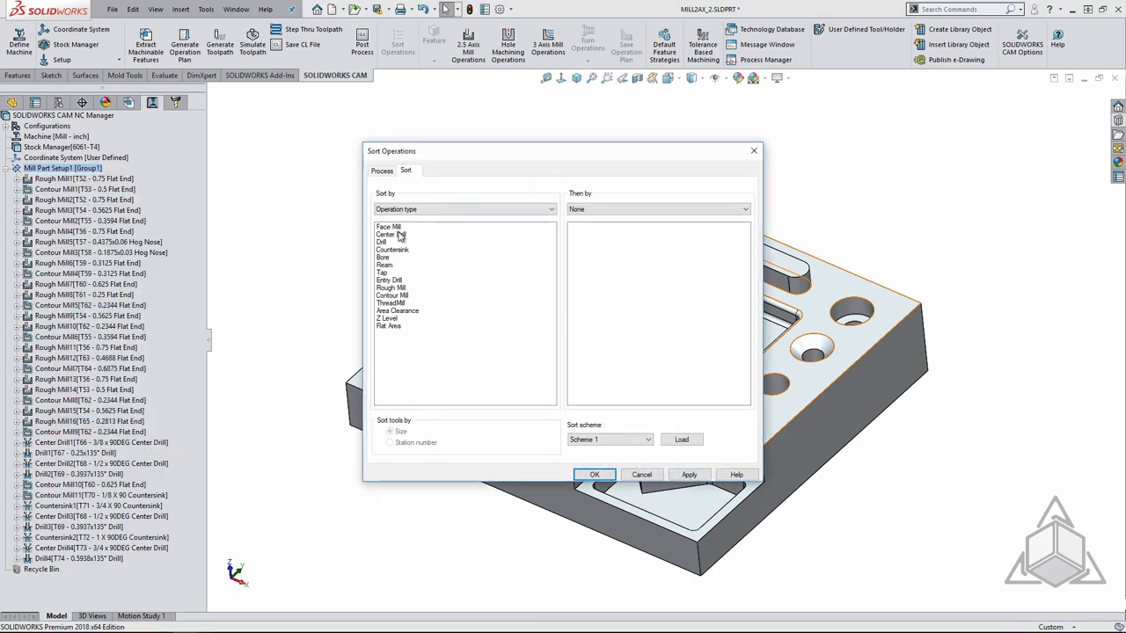
pyautogui.click(689, 474)
pyautogui.click(594, 475)
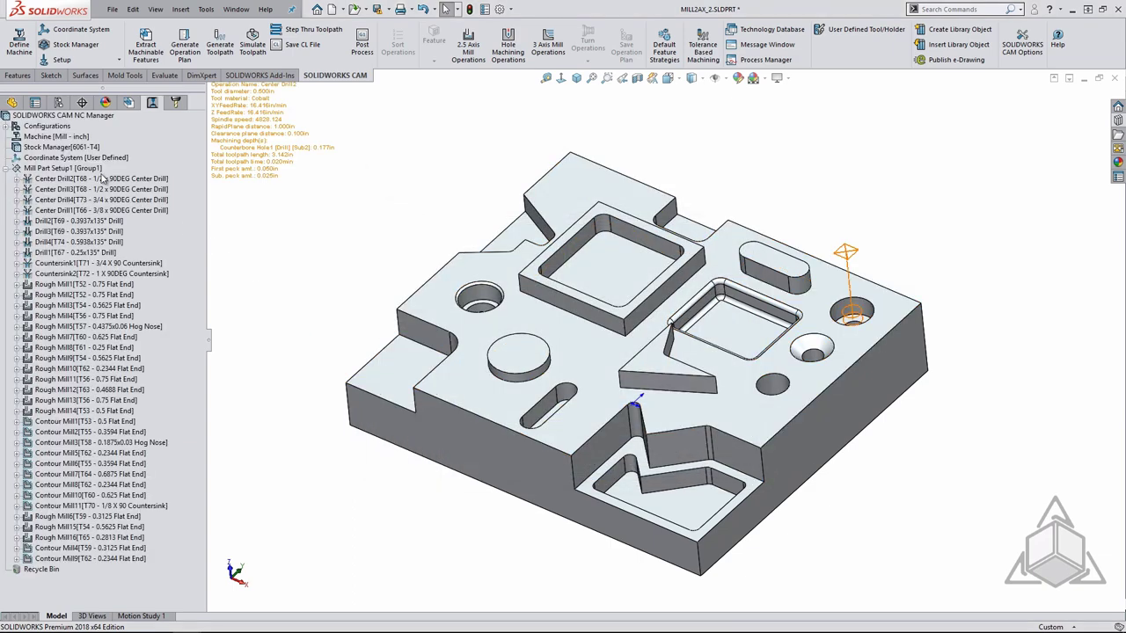
# Combine like Rough Mill and Contour Mill operations and regenerate their toolpaths
pyautogui.rightClick(48, 168)
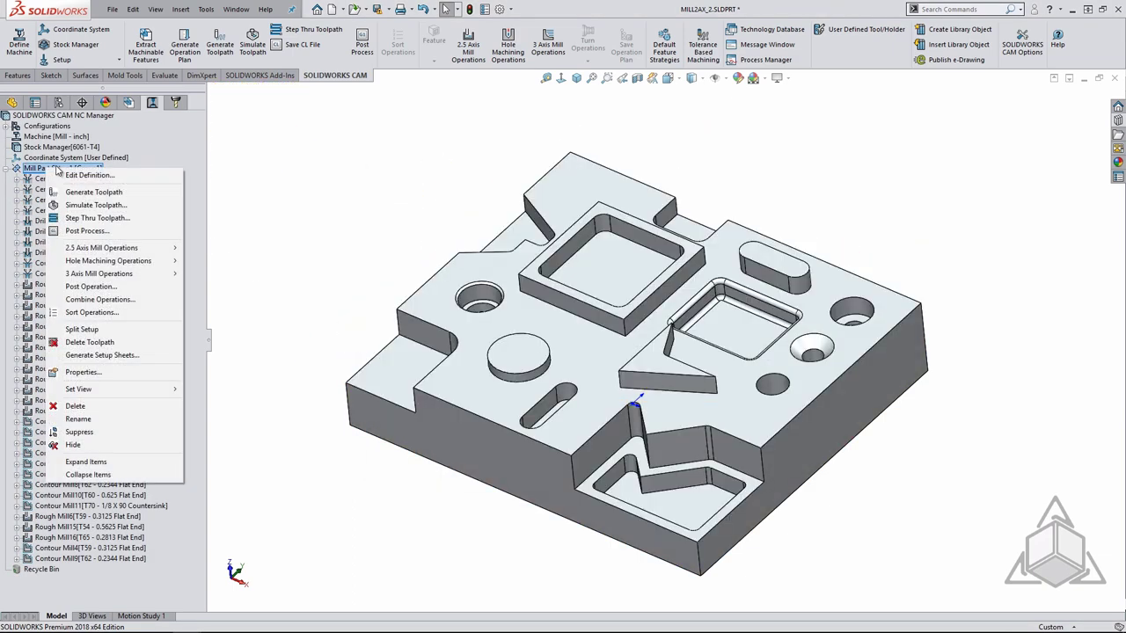
pyautogui.click(112, 301)
pyautogui.click(387, 187)
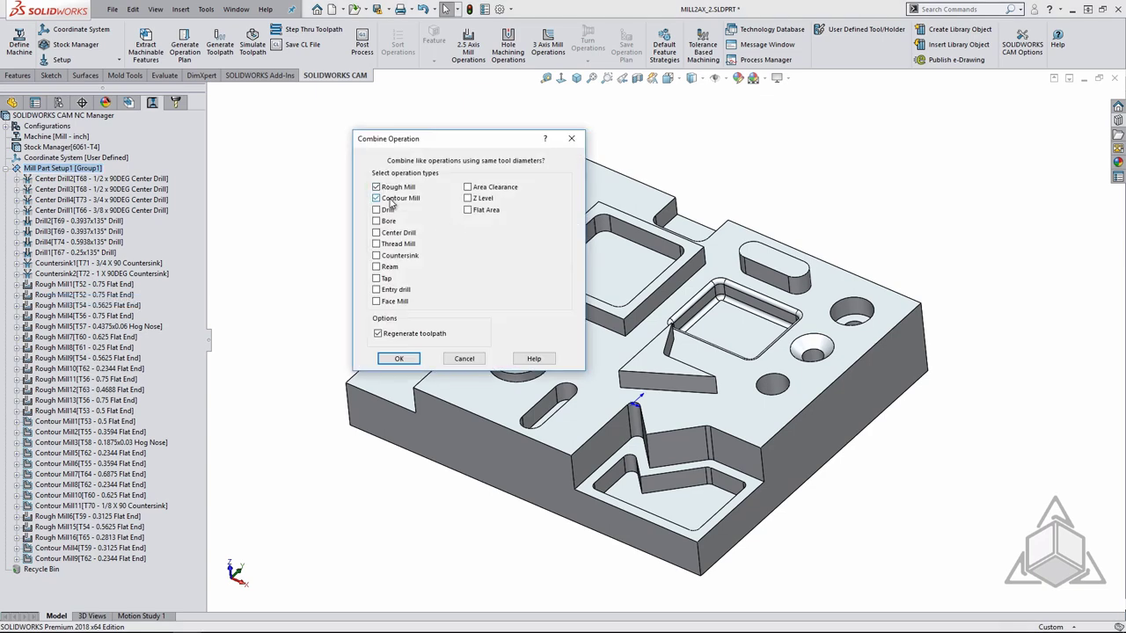
pyautogui.click(398, 358)
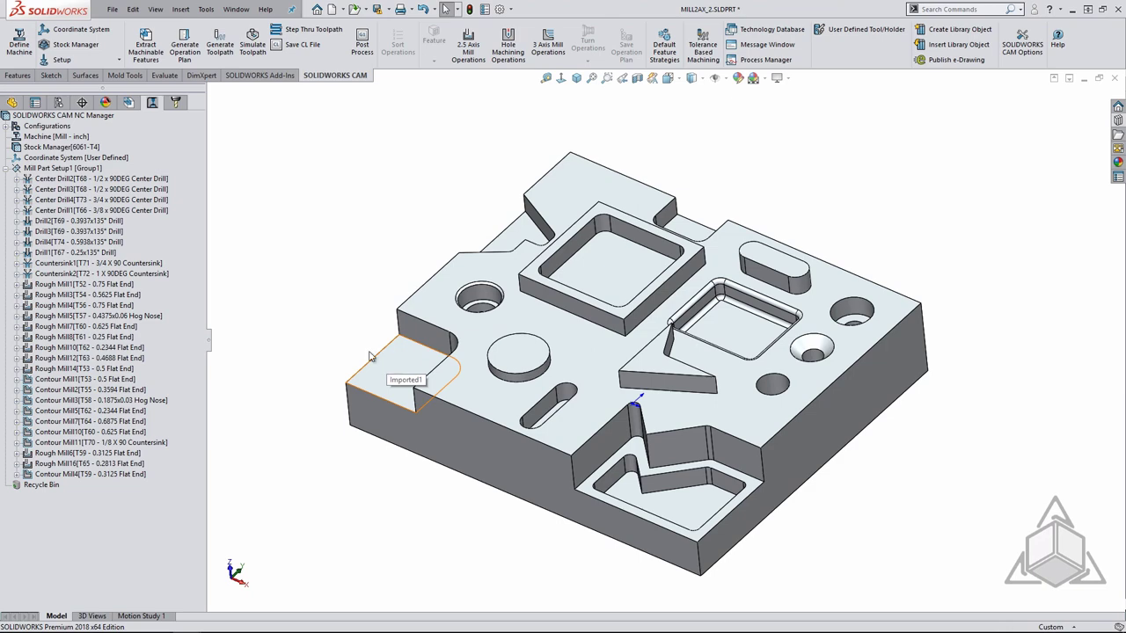
# Create Mill Part Setup2 oriented to MILL2AX_2's top face
pyautogui.click(130, 103)
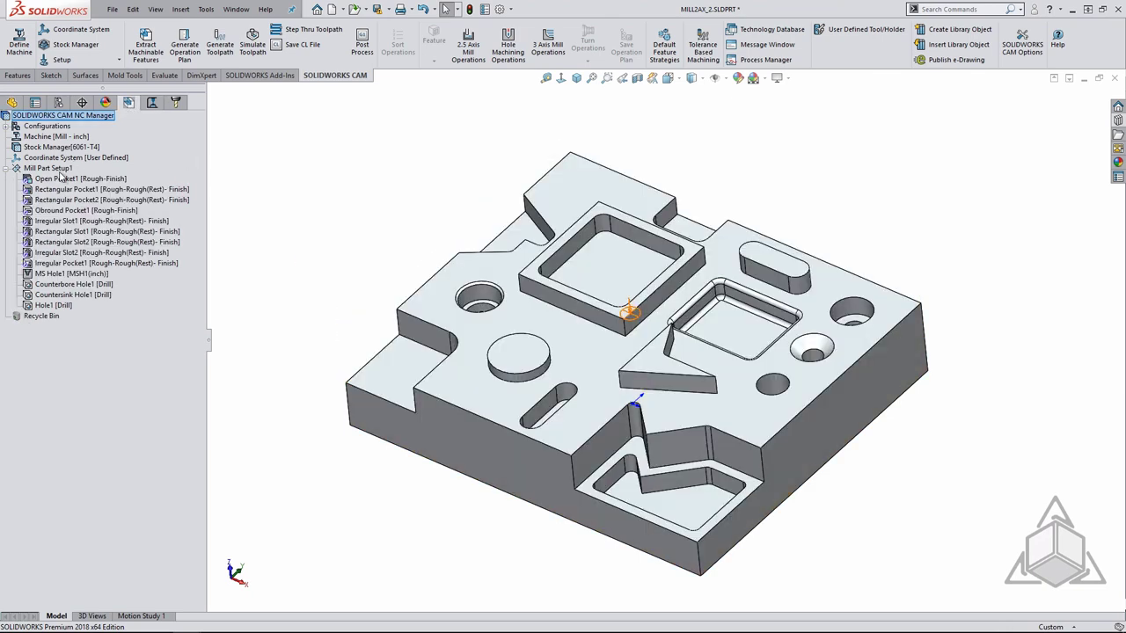
pyautogui.rightClick(58, 170)
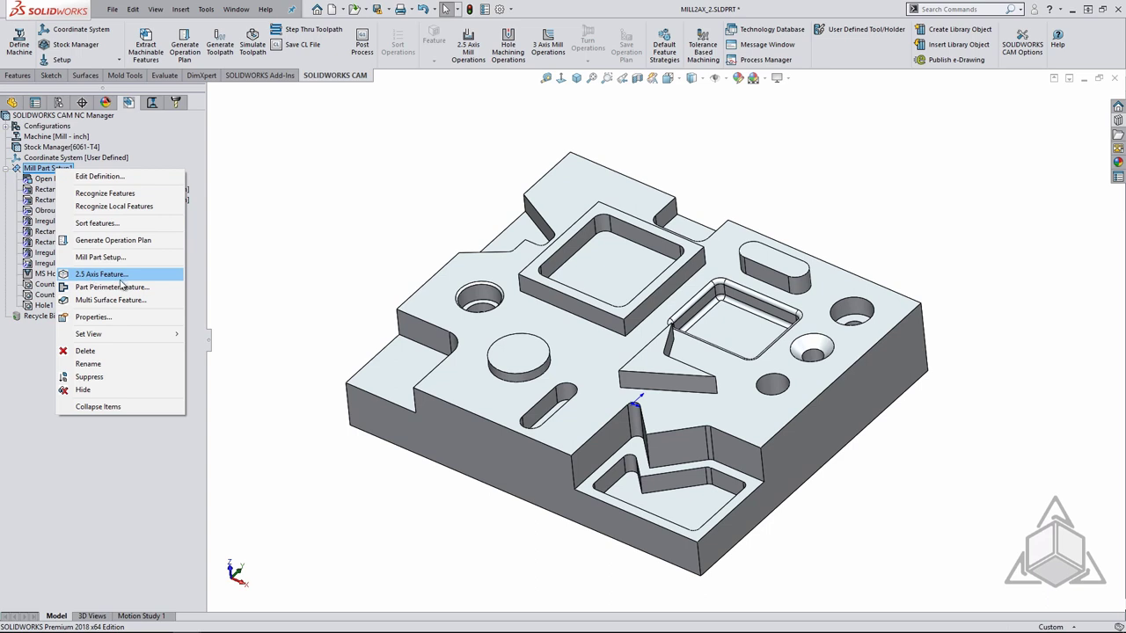
pyautogui.rightClick(51, 159)
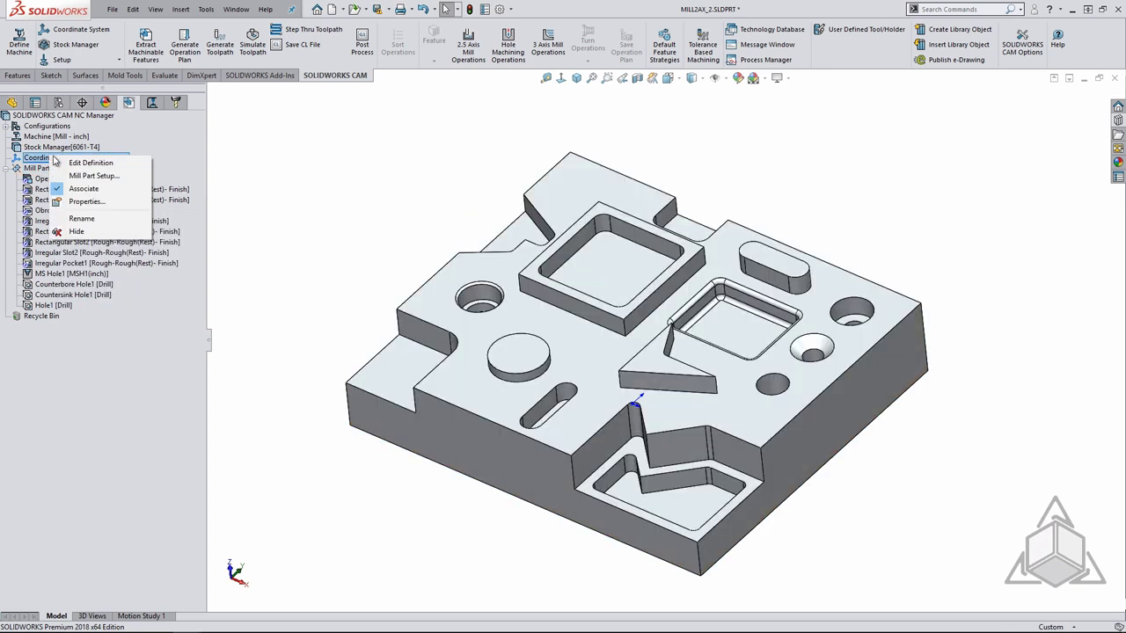
pyautogui.click(83, 177)
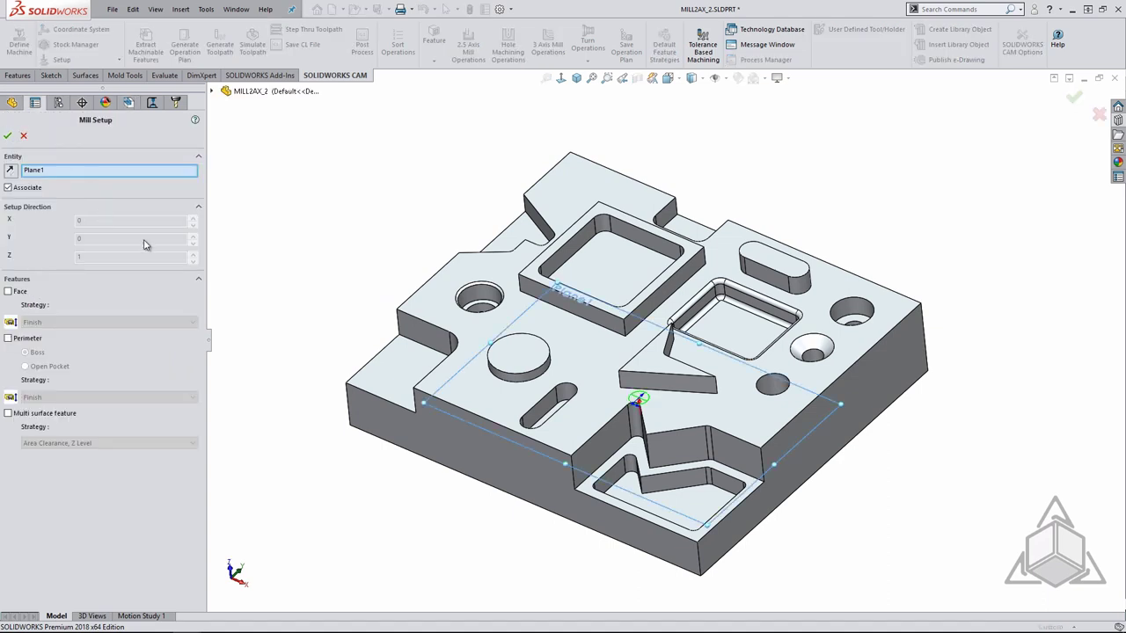
pyautogui.click(553, 333)
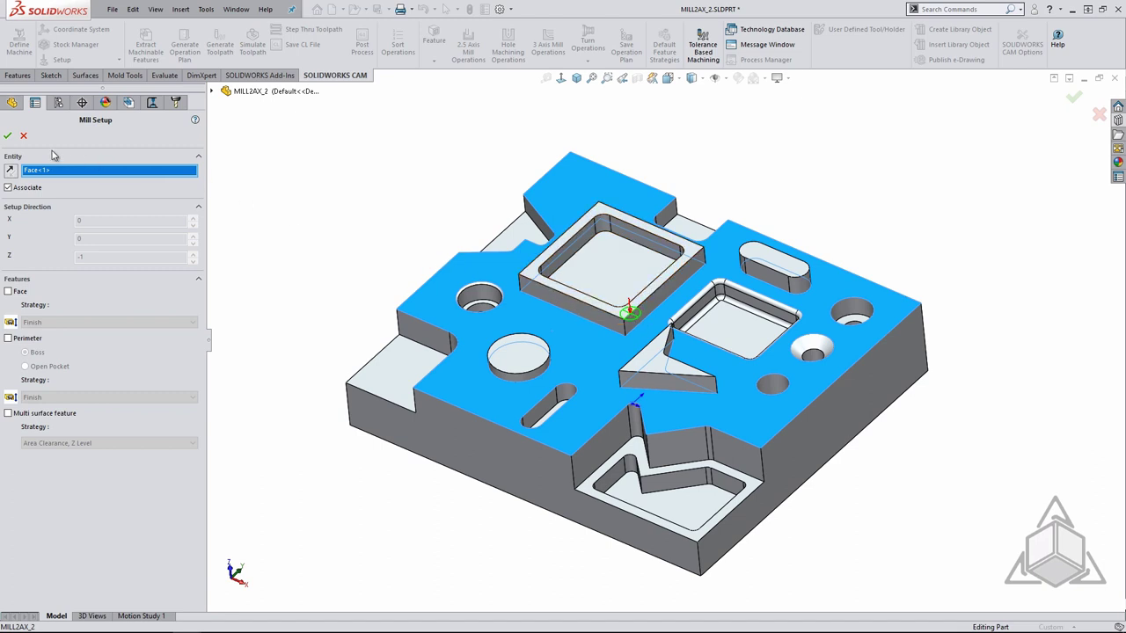
pyautogui.click(8, 137)
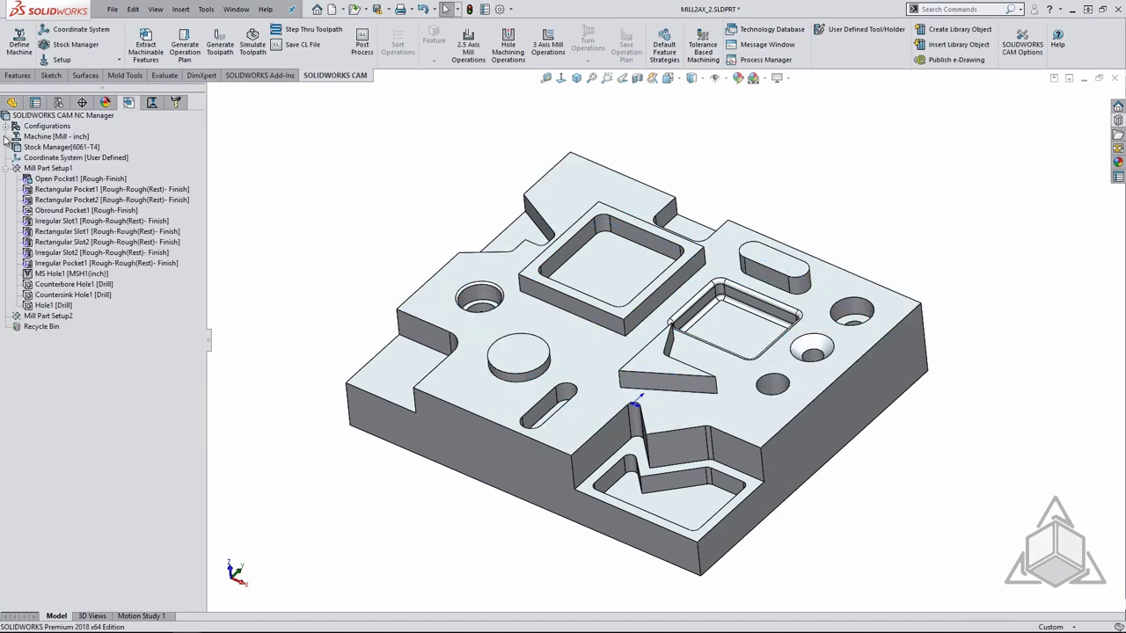
# Start a new 2.5 Axis Pocket feature on Mill Part Setup2
pyautogui.doubleClick(13, 169)
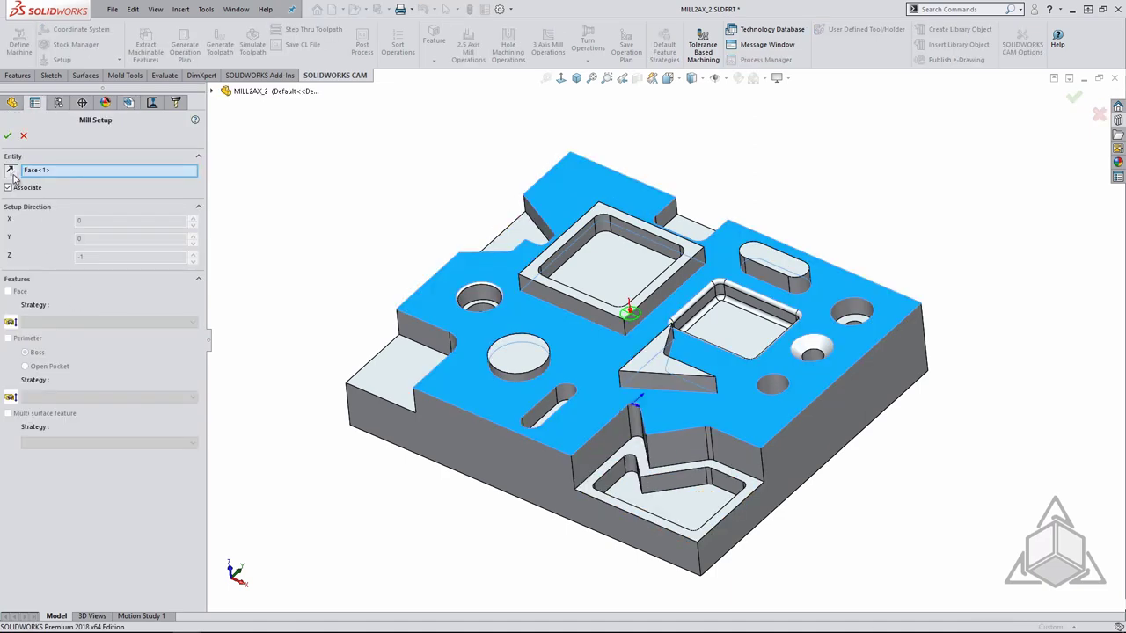
pyautogui.click(8, 135)
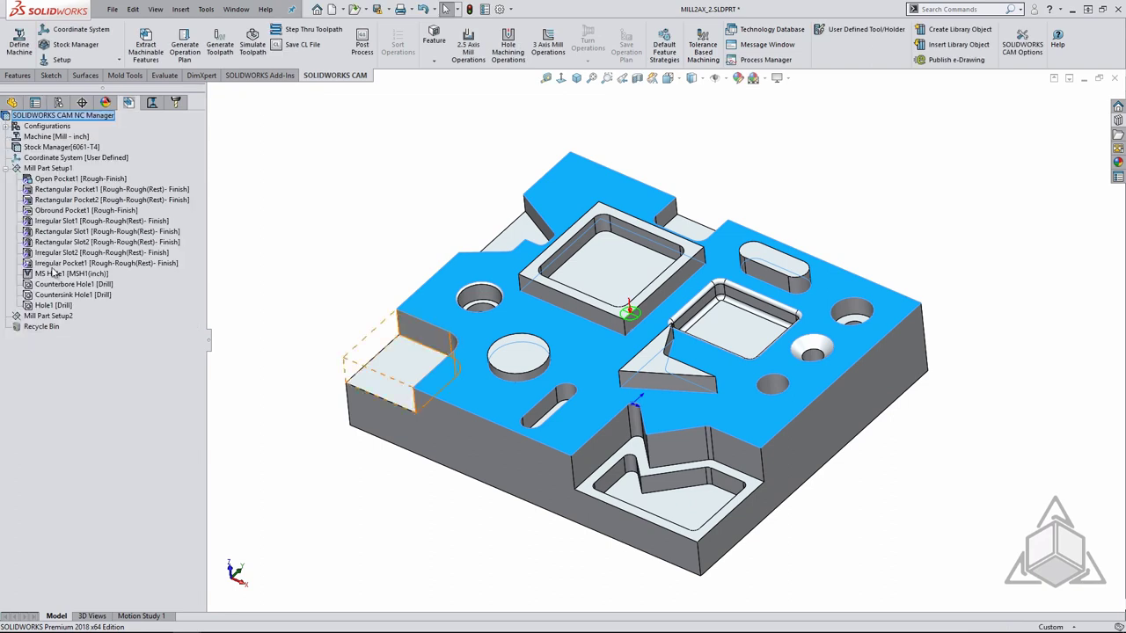
pyautogui.rightClick(53, 316)
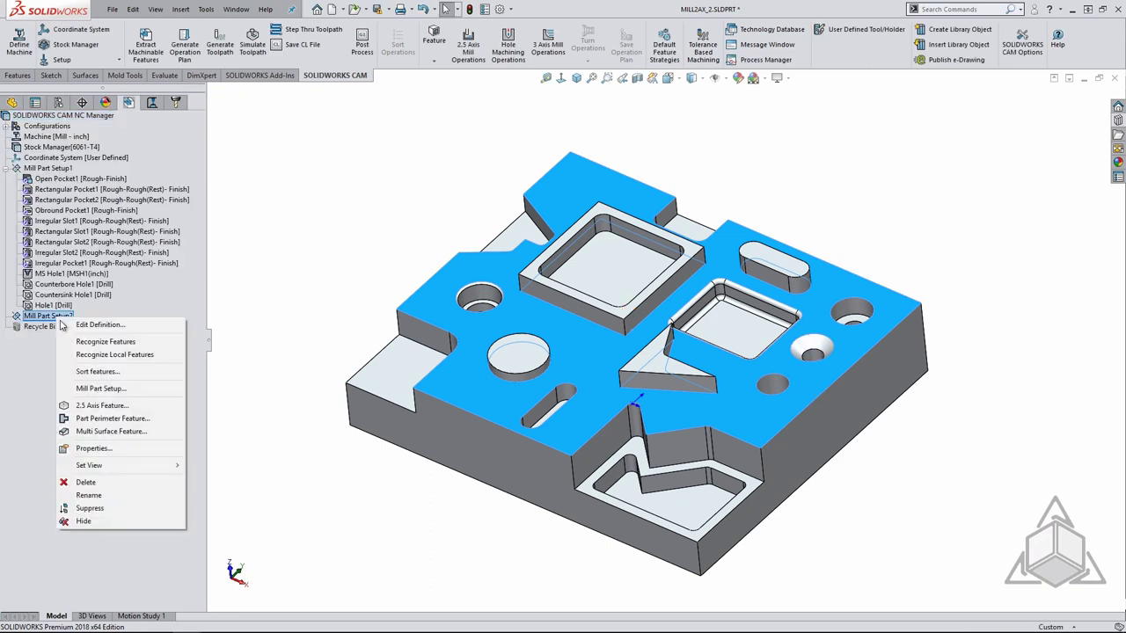
pyautogui.click(99, 405)
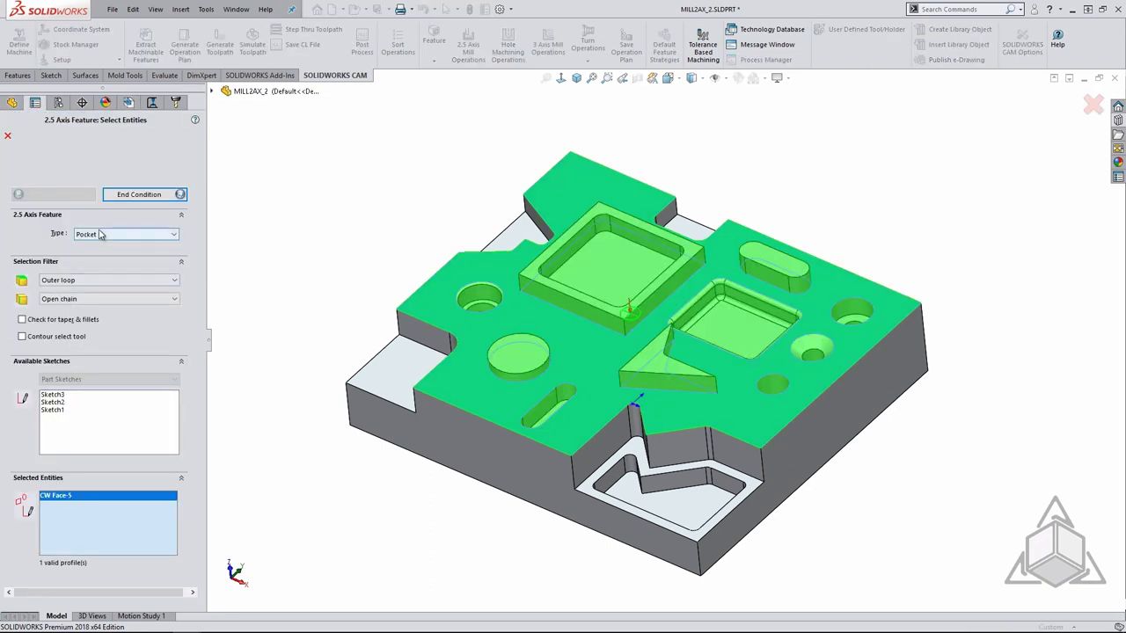
pyautogui.click(100, 235)
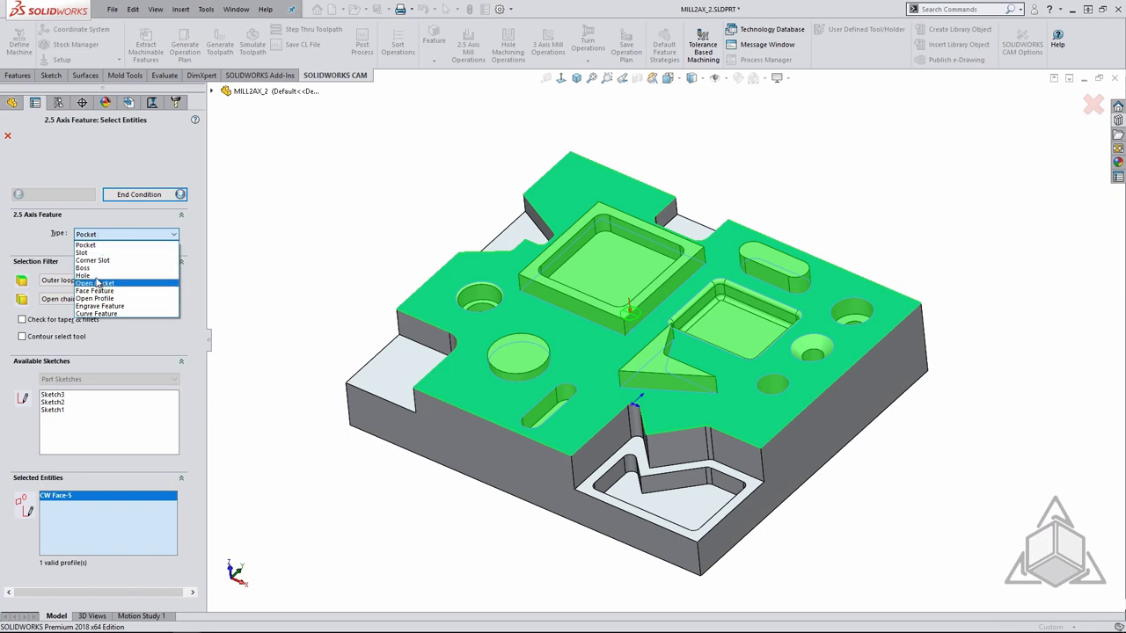
pyautogui.click(88, 245)
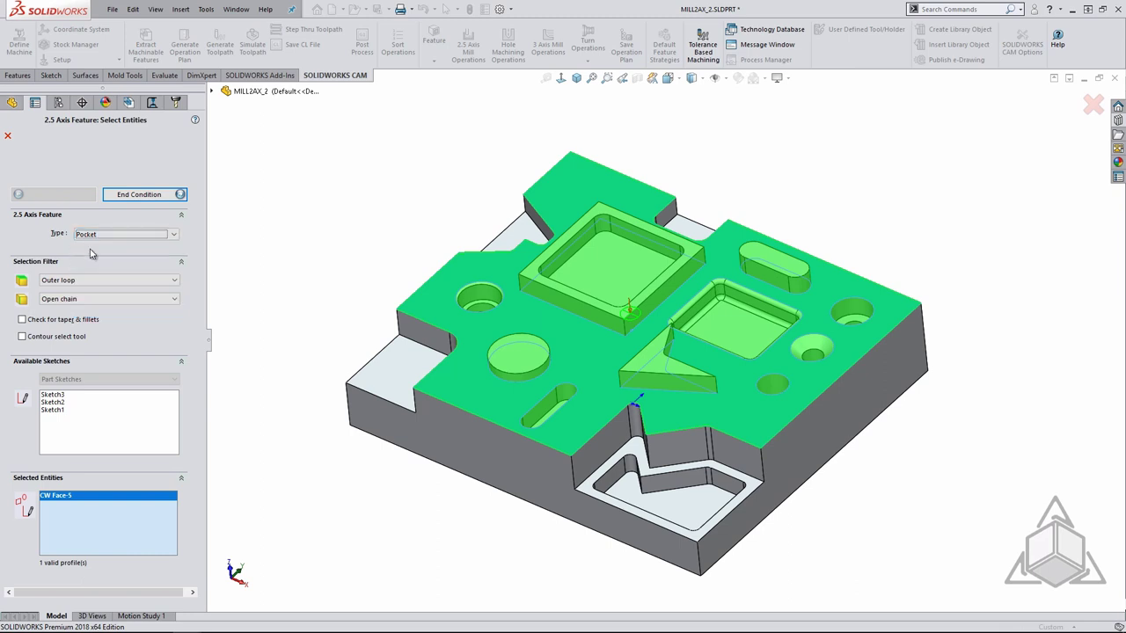
# Profile the pocket from its floor only, ending Upto Face at the top rim, and confirm
pyautogui.click(602, 278)
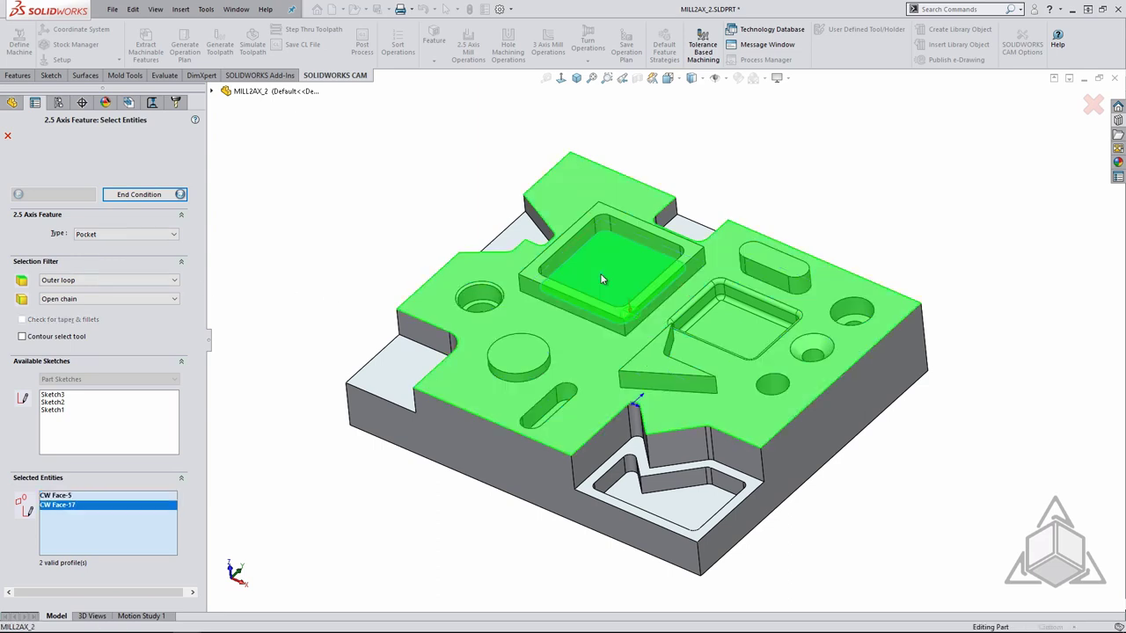
pyautogui.rightClick(95, 499)
pyautogui.click(123, 513)
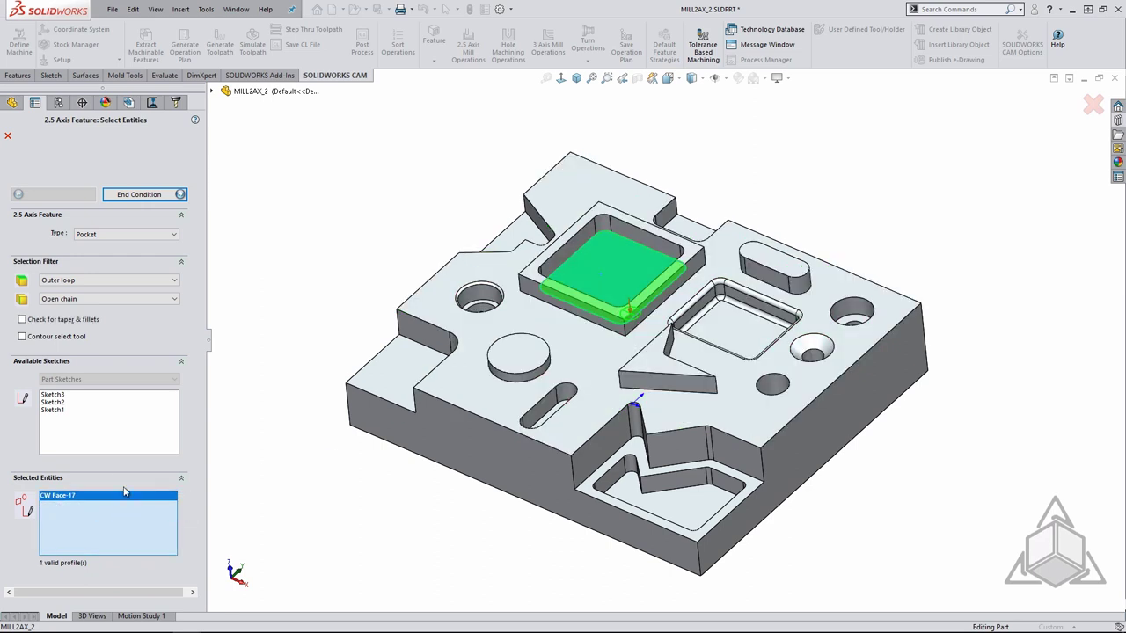
pyautogui.click(139, 195)
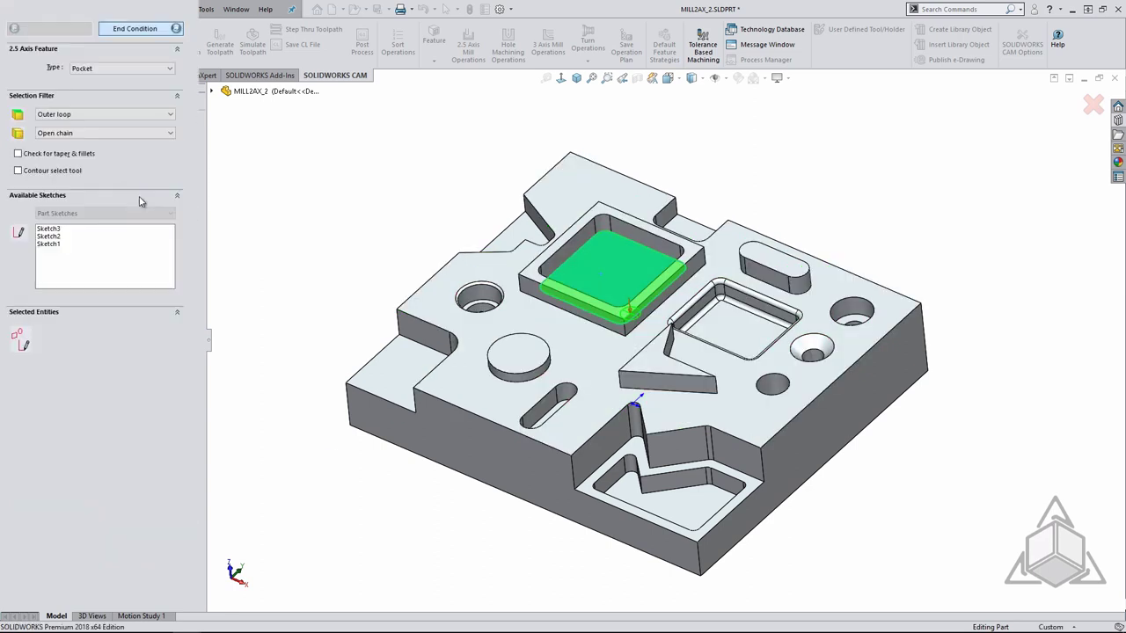
pyautogui.click(531, 277)
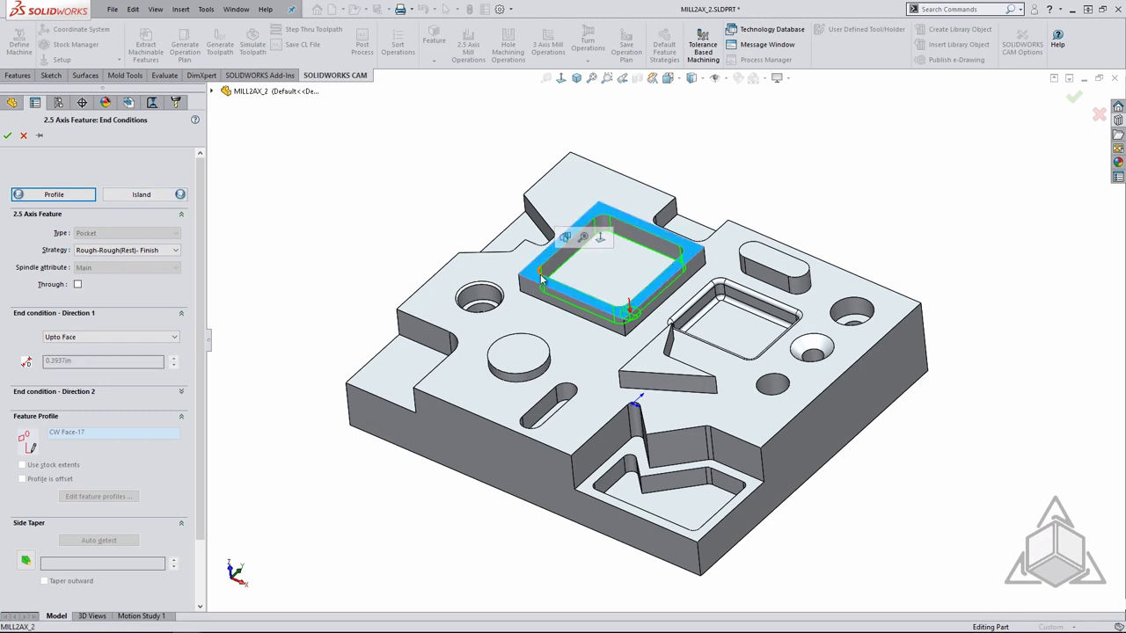
pyautogui.click(98, 338)
pyautogui.click(97, 345)
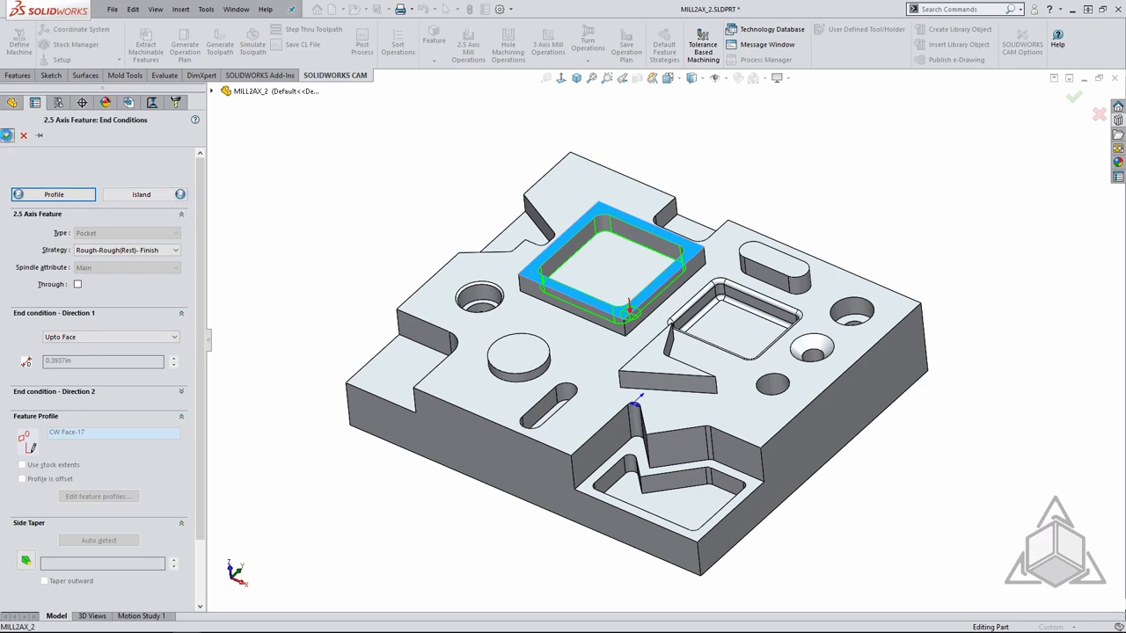
pyautogui.click(7, 135)
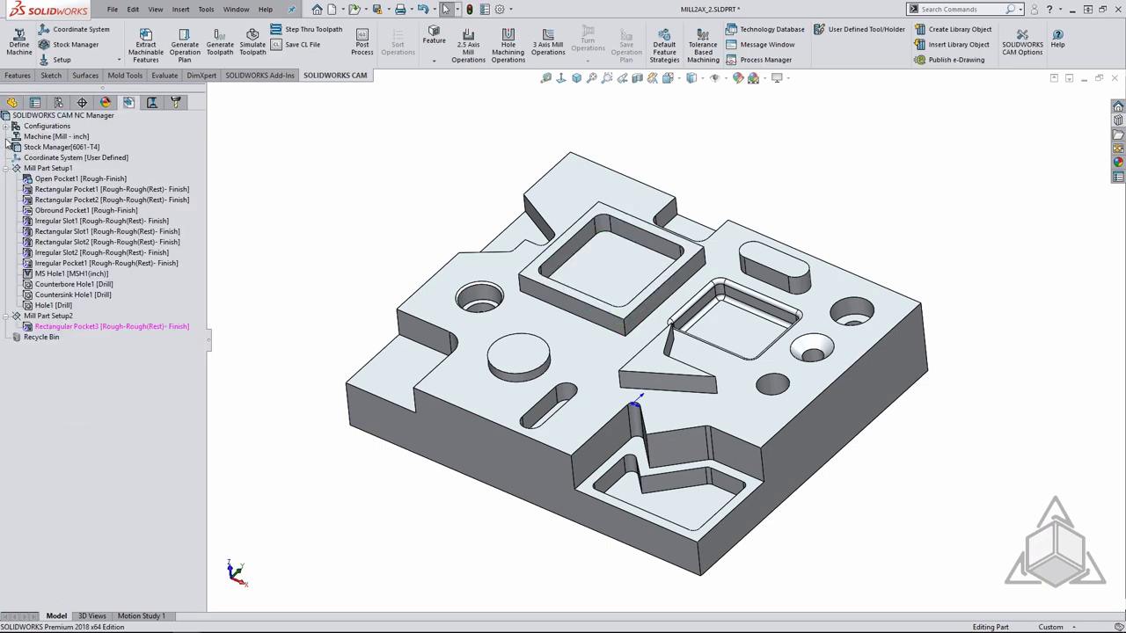
# Generate Rectangular Pocket3's operation plan, then generate toolpaths for Mill Part Setup2
pyautogui.rightClick(59, 328)
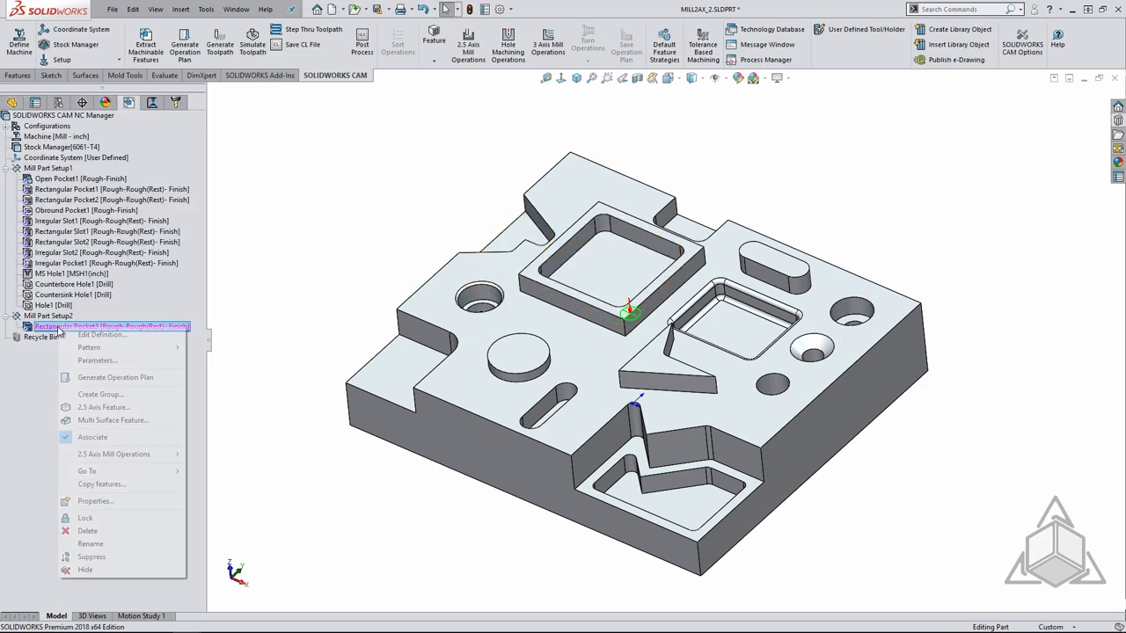
pyautogui.click(119, 378)
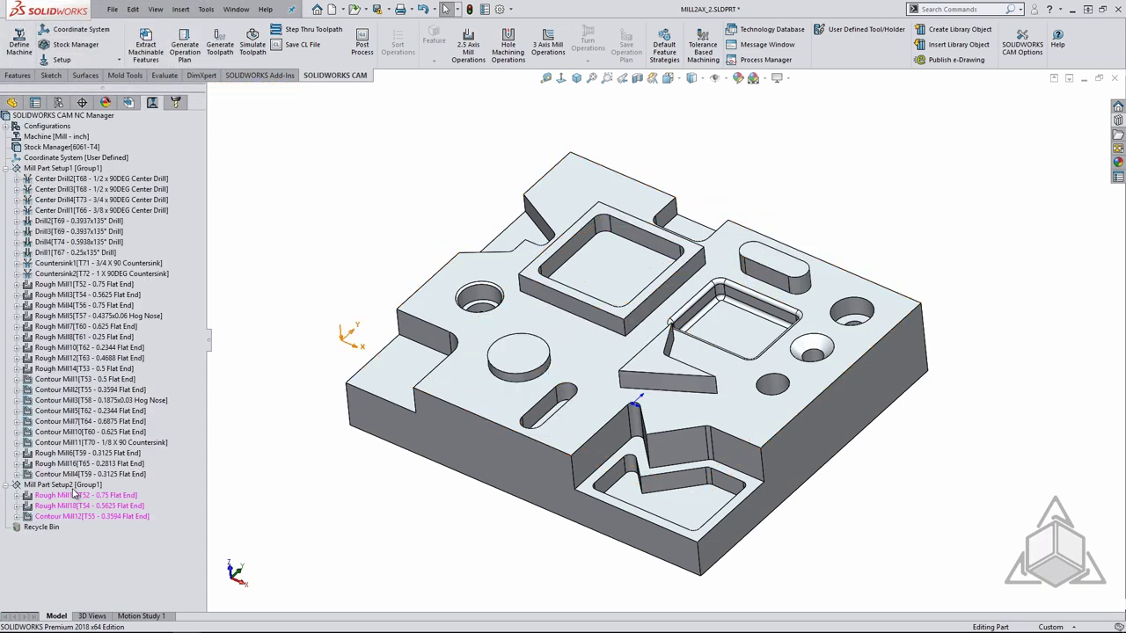
pyautogui.rightClick(72, 485)
pyautogui.click(121, 234)
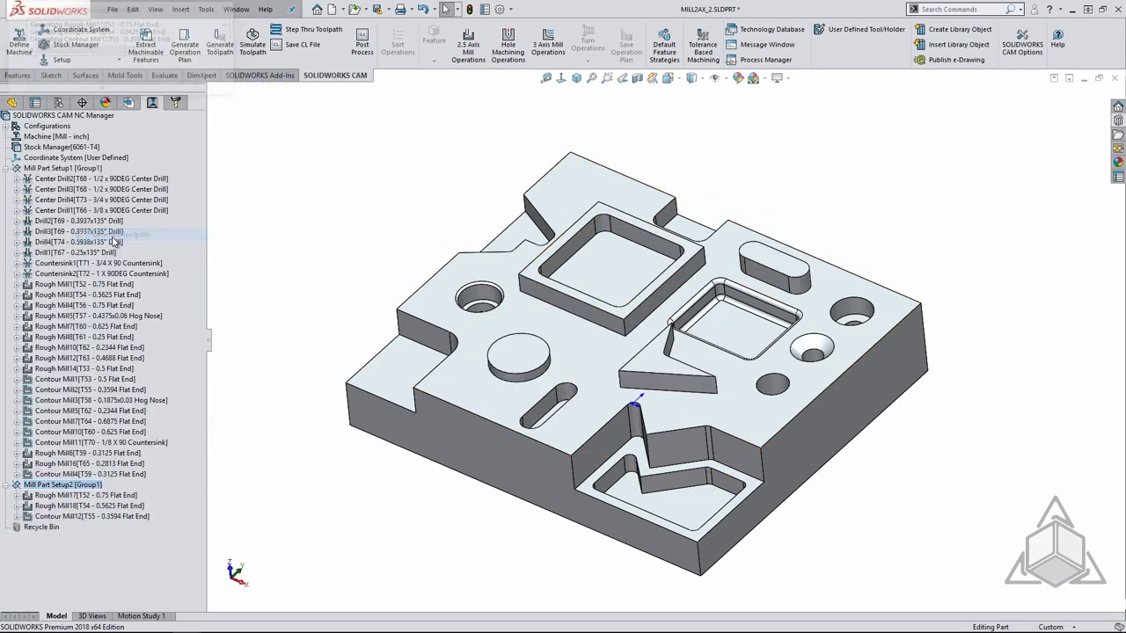
# Simulate Mill Part Setup2's toolpaths and show deviation colours against the design part
pyautogui.rightClick(80, 488)
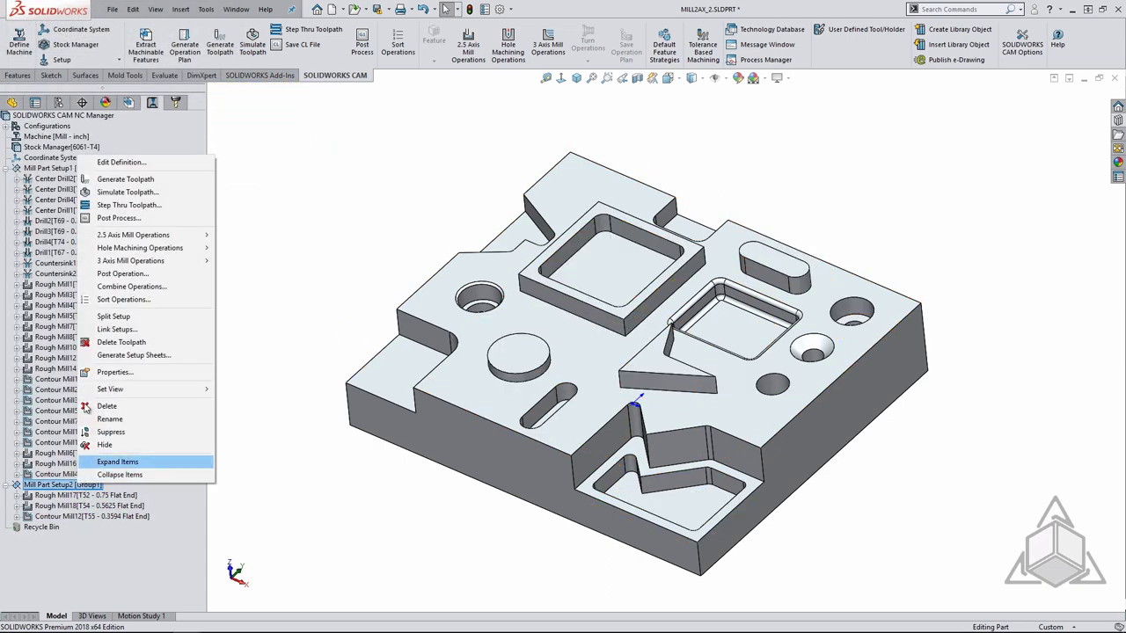
pyautogui.click(100, 193)
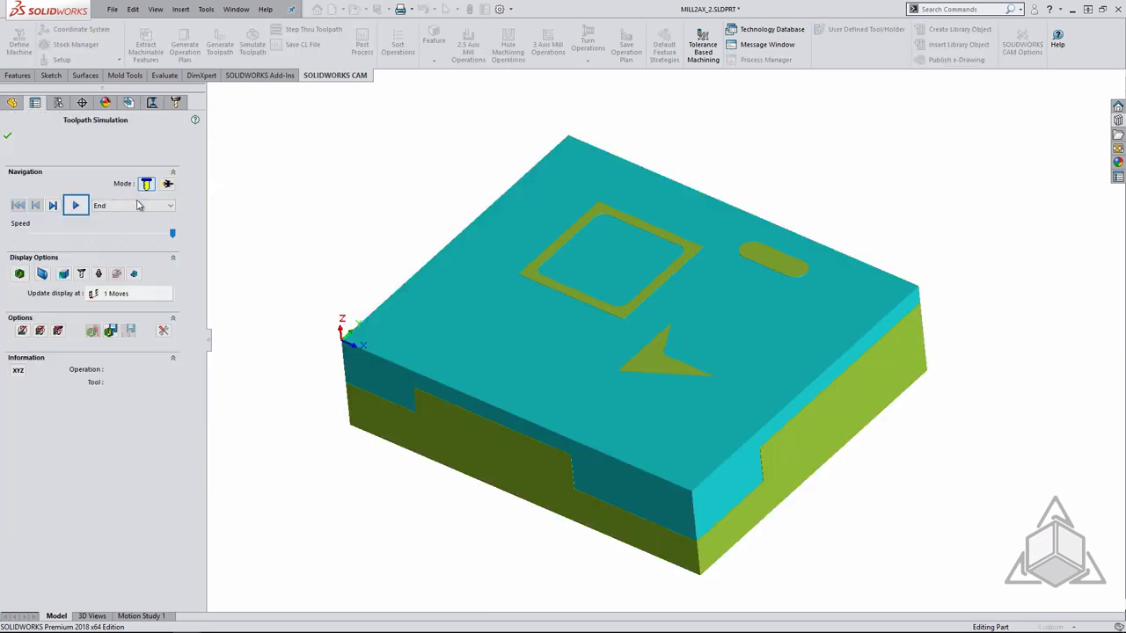
pyautogui.click(77, 206)
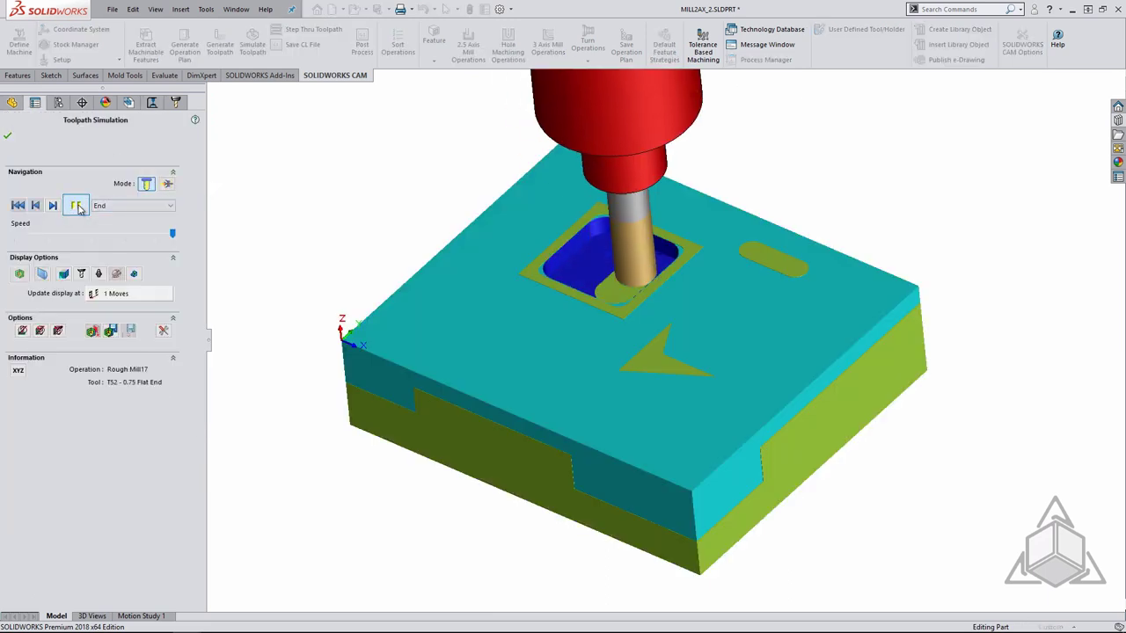
pyautogui.click(19, 274)
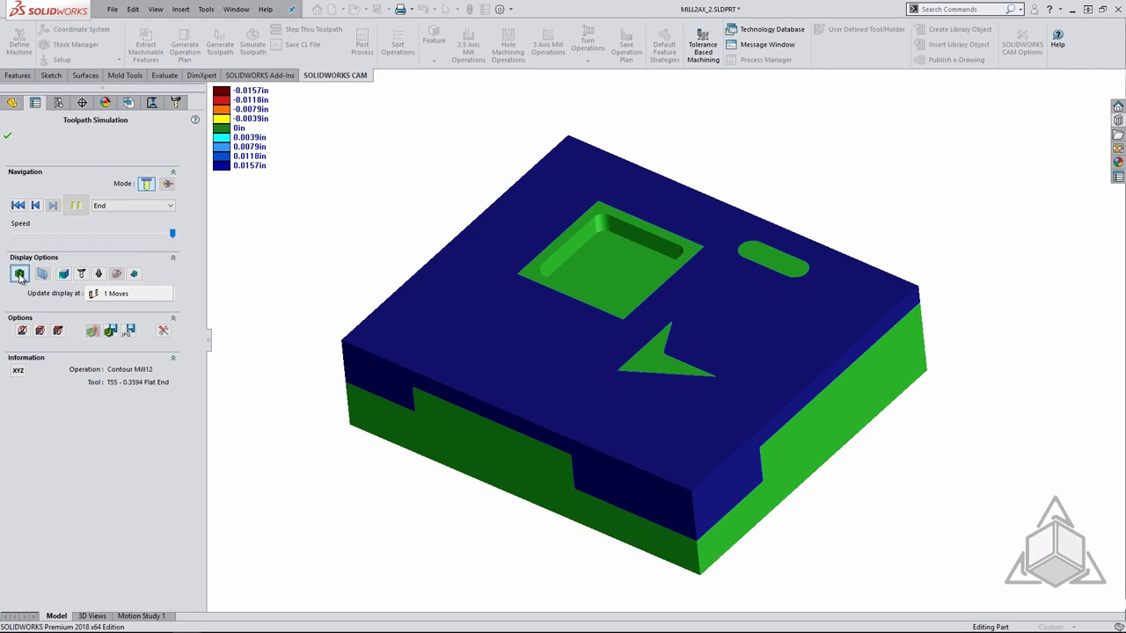